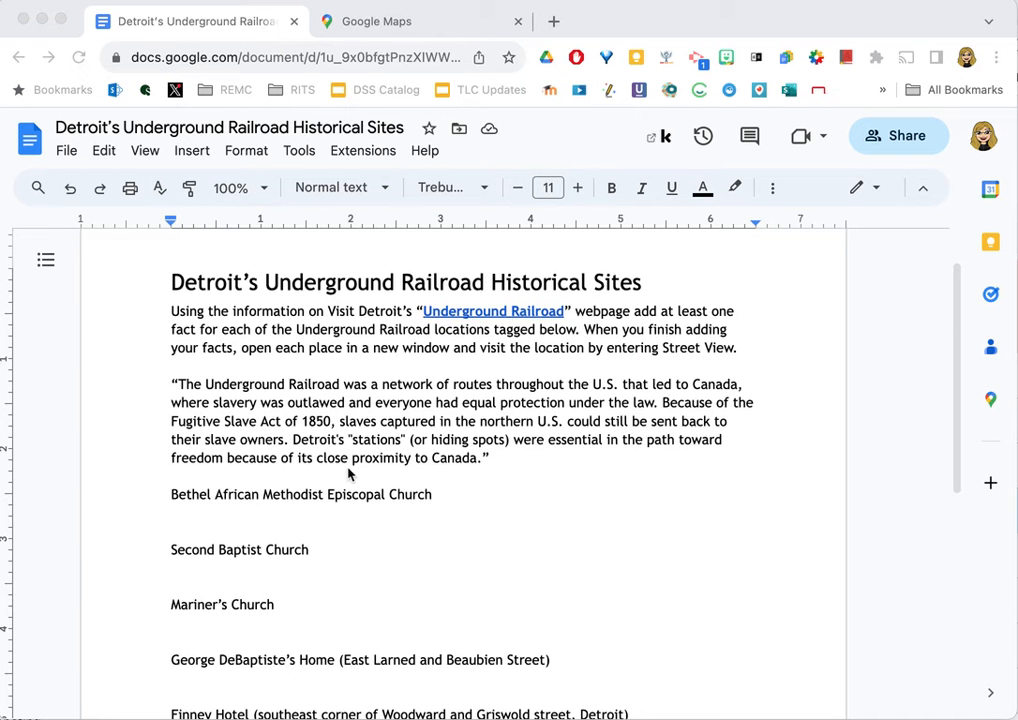
Insert a place smart chip for Bethel A.M.E. Church on Saint Antoine, Detroit, on the blank line below the Bethel African Methodist Episcopal Church entry
{"action": "scroll", "coordinate": [331, 597], "scroll_direction": "down", "scroll_amount": 5}
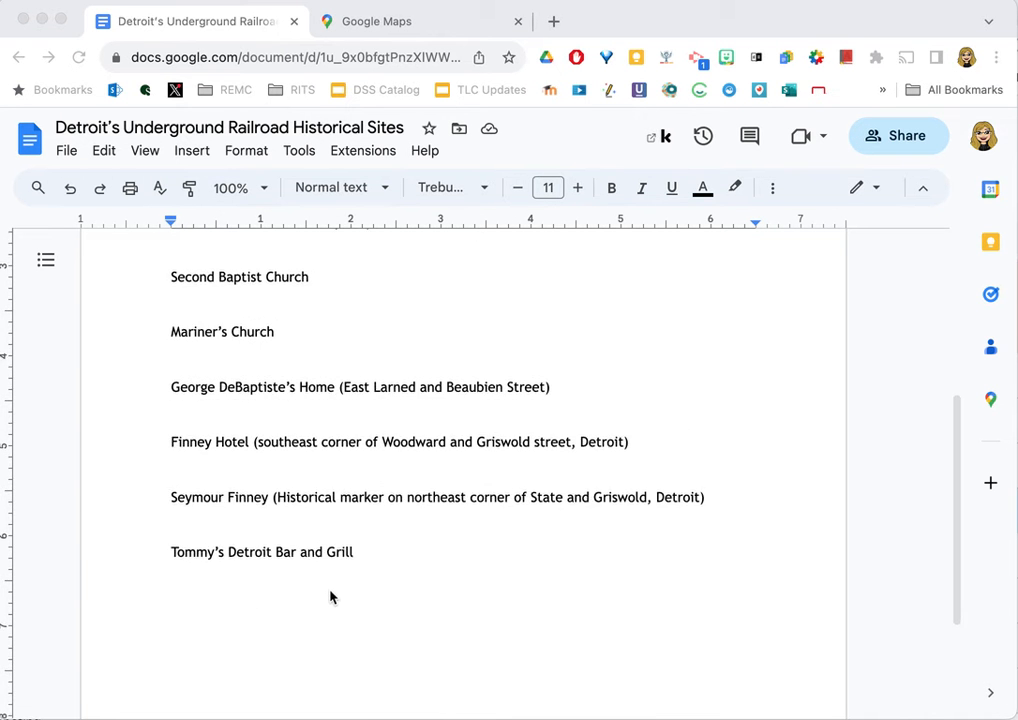
{"action": "scroll", "coordinate": [331, 597], "scroll_direction": "up", "scroll_amount": 4}
{"action": "scroll", "coordinate": [331, 594], "scroll_direction": "up", "scroll_amount": 2}
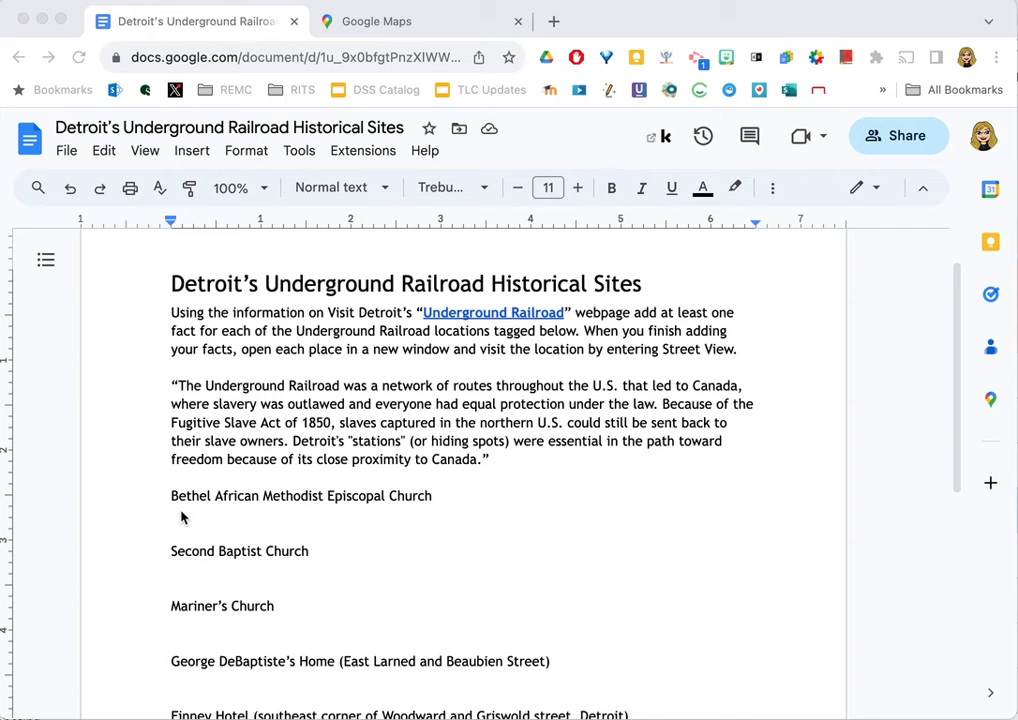
{"action": "scroll", "coordinate": [416, 502], "scroll_direction": "down", "scroll_amount": 1}
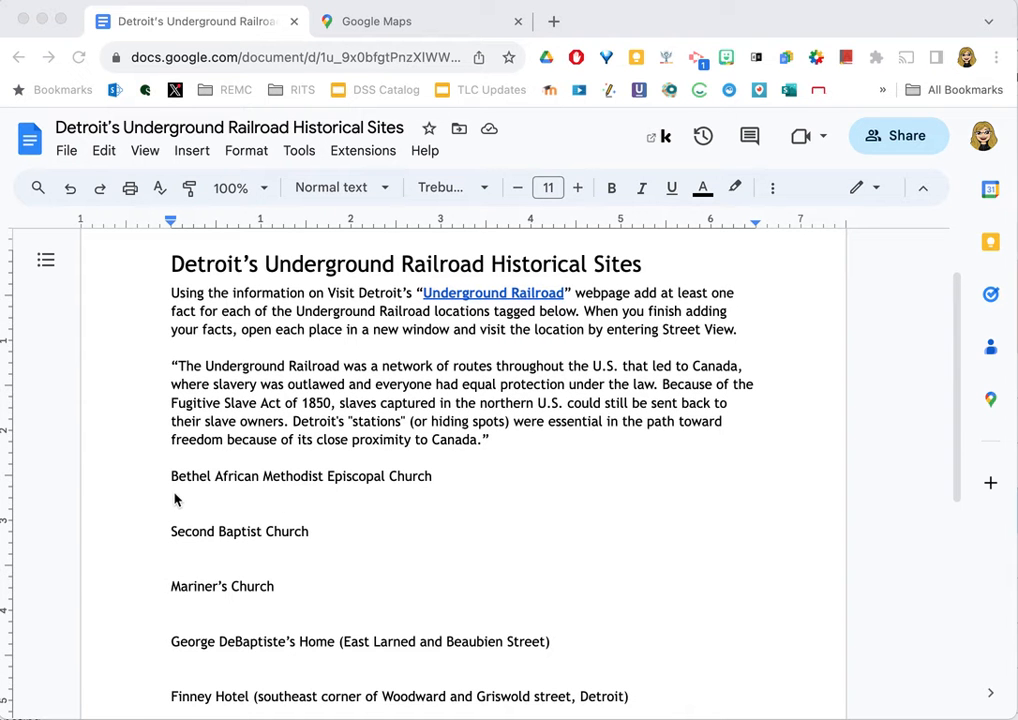
{"action": "left_click", "coordinate": [188, 496]}
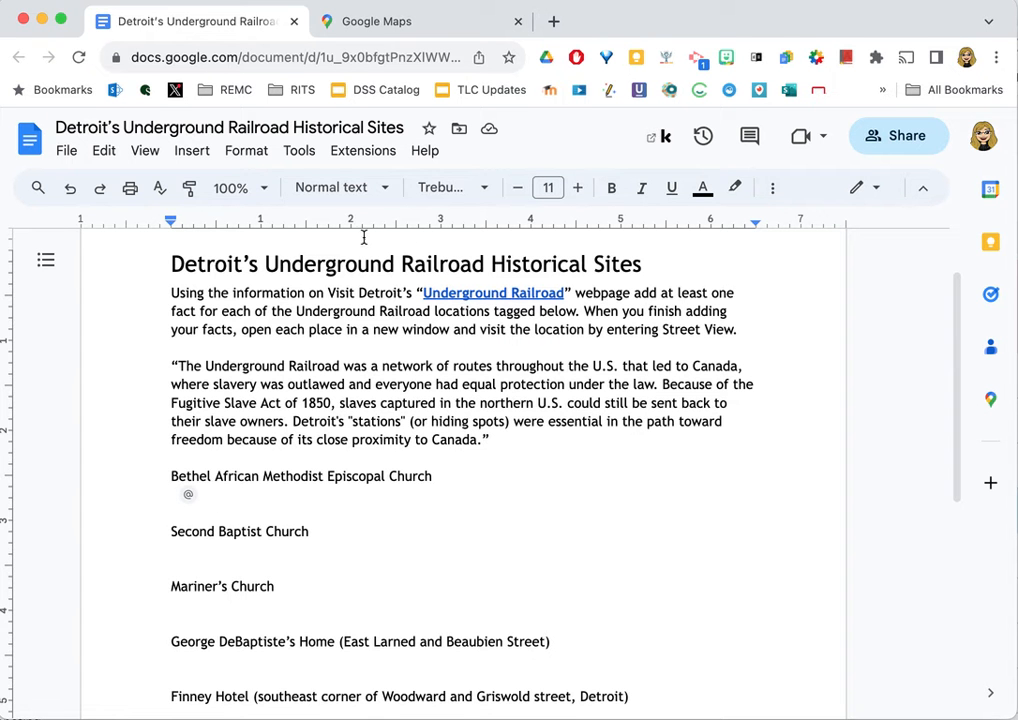
{"action": "left_click", "coordinate": [201, 157]}
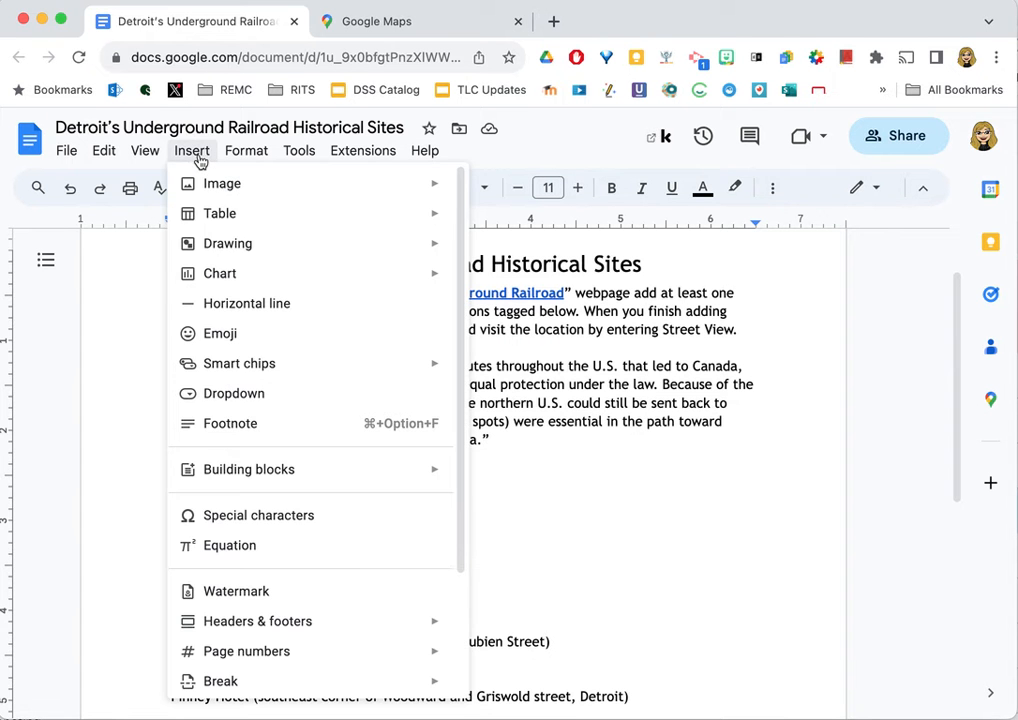
{"action": "mouse_move", "coordinate": [240, 366]}
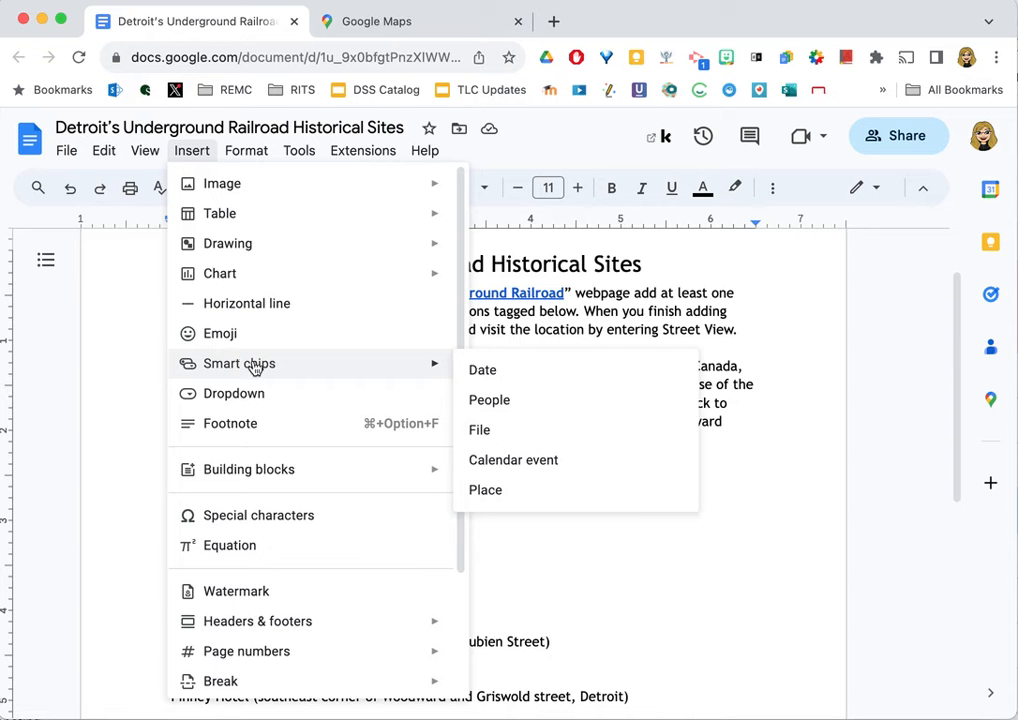
{"action": "left_click", "coordinate": [505, 490]}
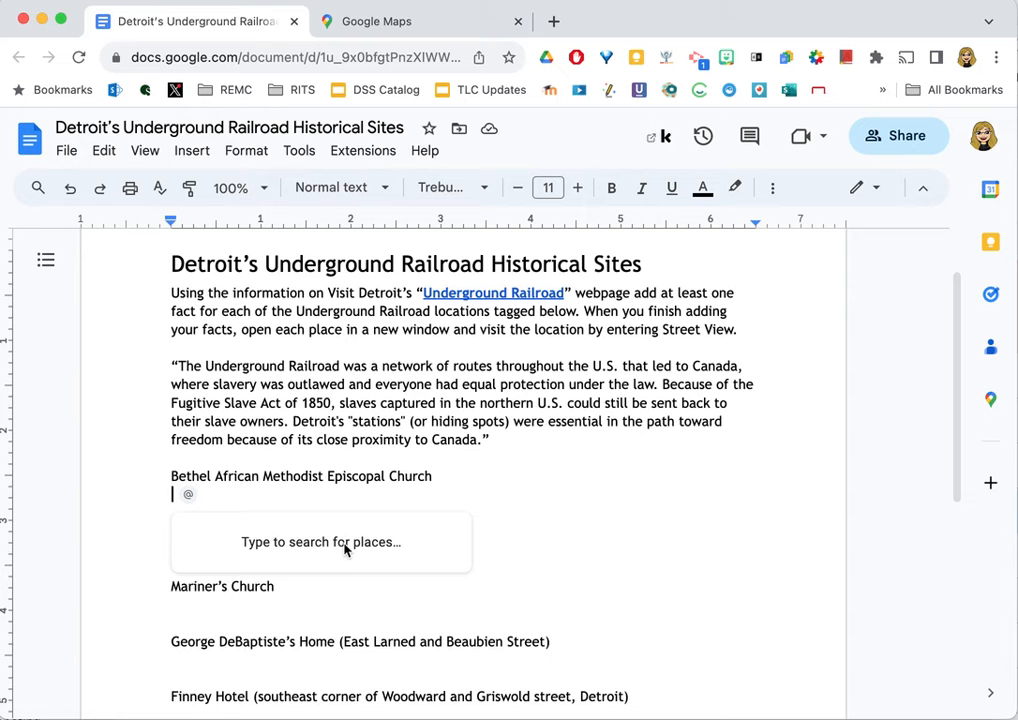
{"action": "type", "text": "B"}
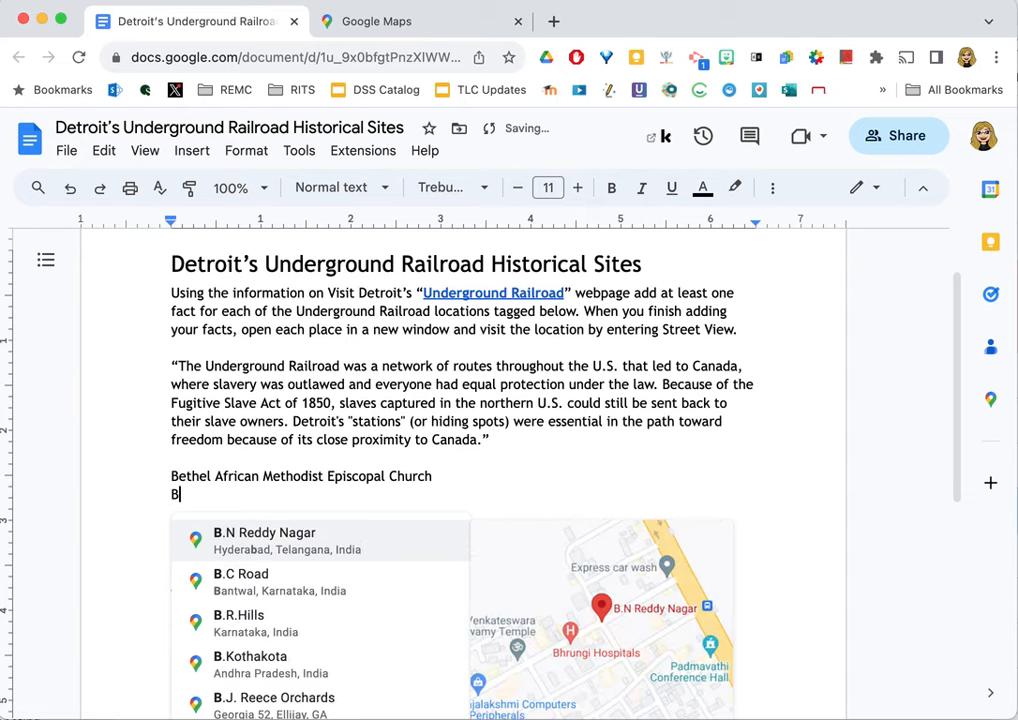
{"action": "type", "text": "ethel A"}
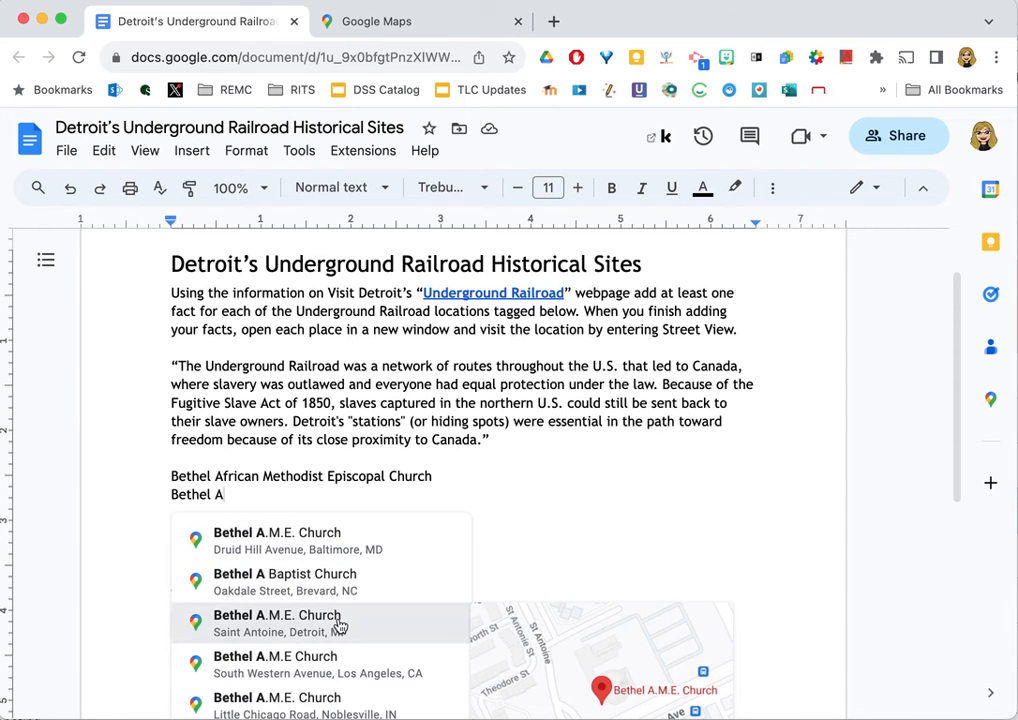
{"action": "left_click", "coordinate": [339, 626]}
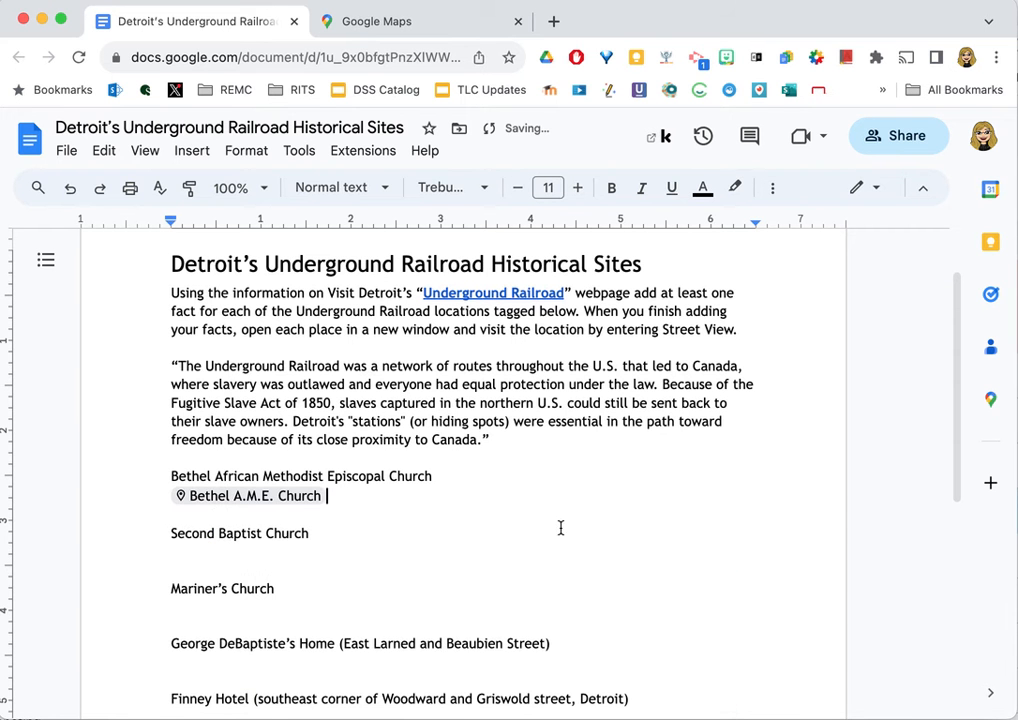
Preview the Bethel A.M.E. Church chip's map beside the document and browse to another photo of the place
{"action": "mouse_move", "coordinate": [275, 497]}
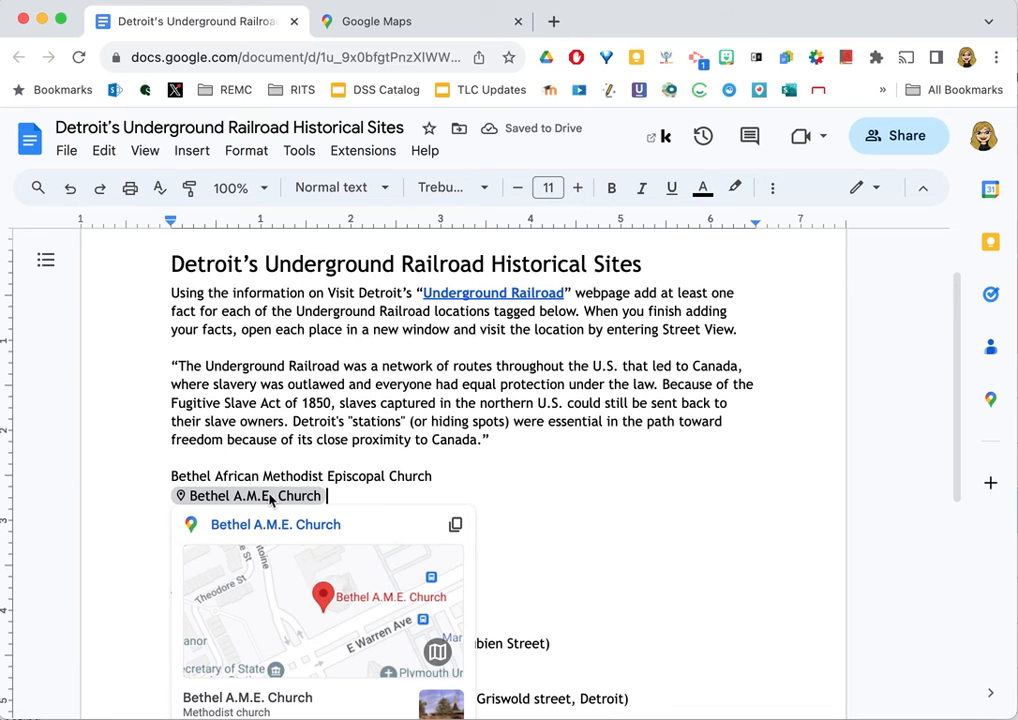
{"action": "scroll", "coordinate": [268, 495], "scroll_direction": "down", "scroll_amount": 1}
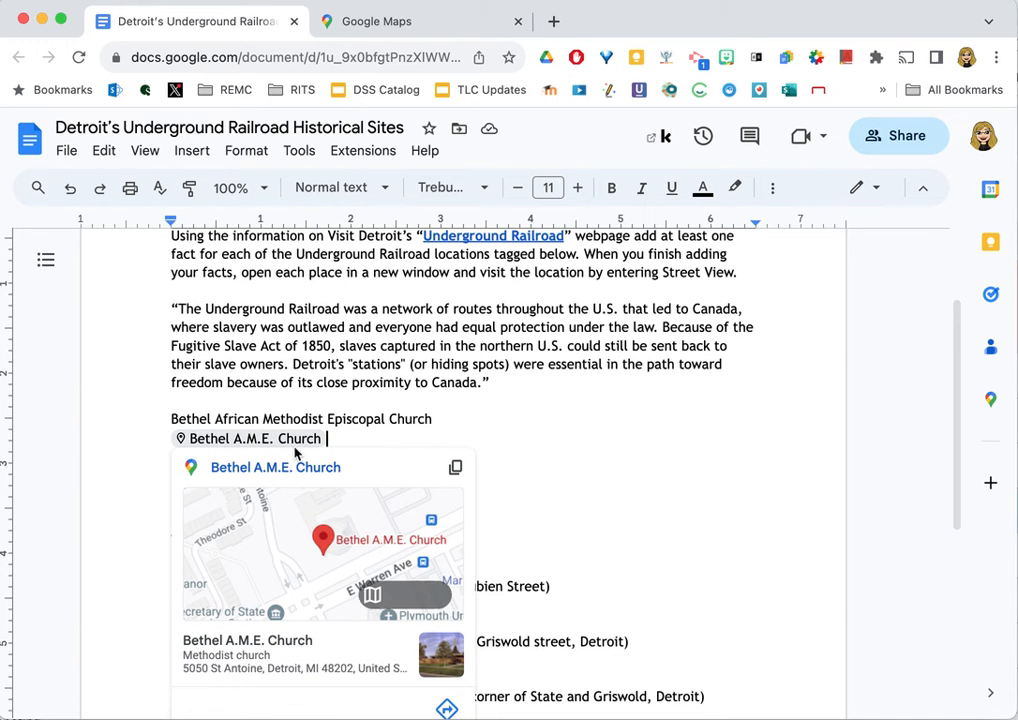
{"action": "mouse_move", "coordinate": [284, 536]}
{"action": "left_click", "coordinate": [279, 565]}
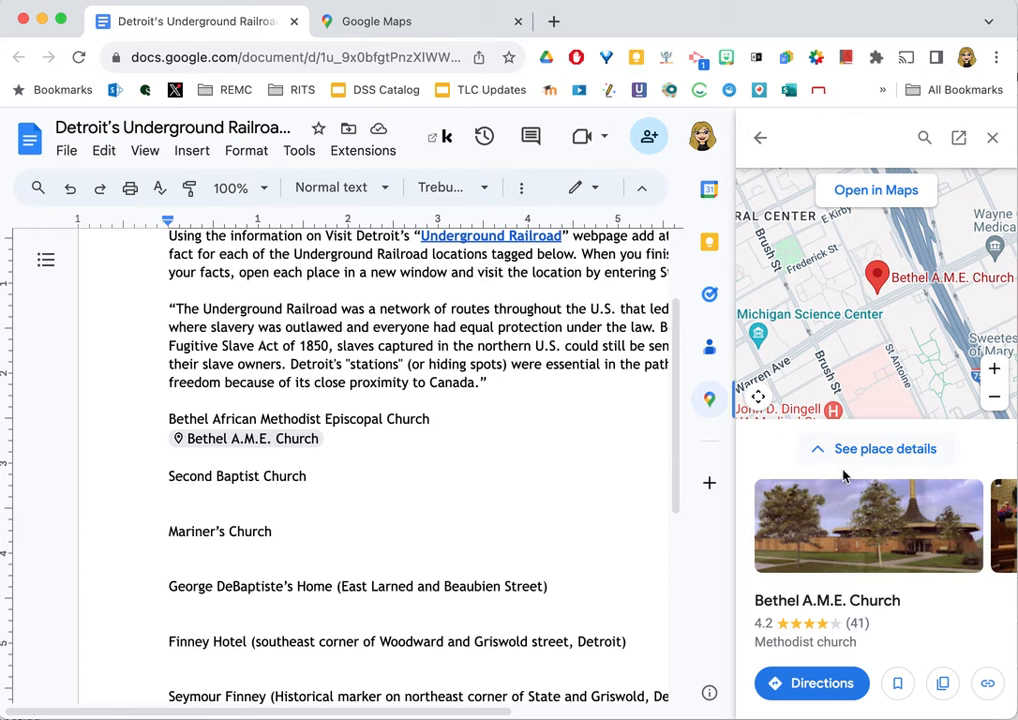
{"action": "mouse_move", "coordinate": [909, 523]}
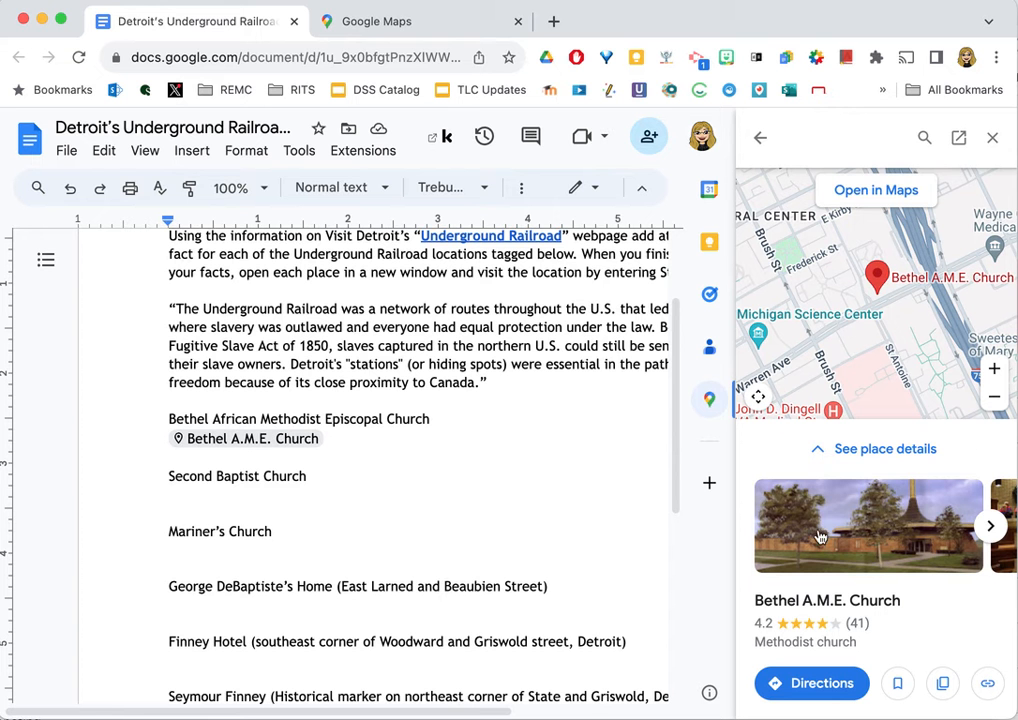
{"action": "left_click", "coordinate": [986, 524]}
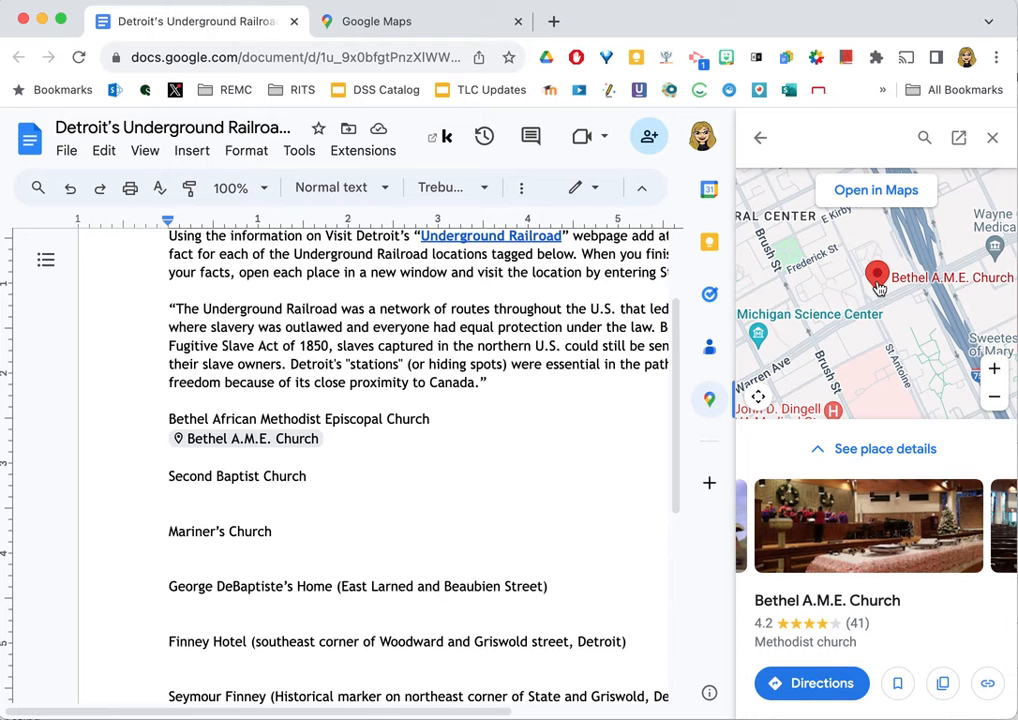
Open Bethel A.M.E. Church in full Google Maps and enter Street View on E Warren Ave next to the church
{"action": "left_click", "coordinate": [874, 196]}
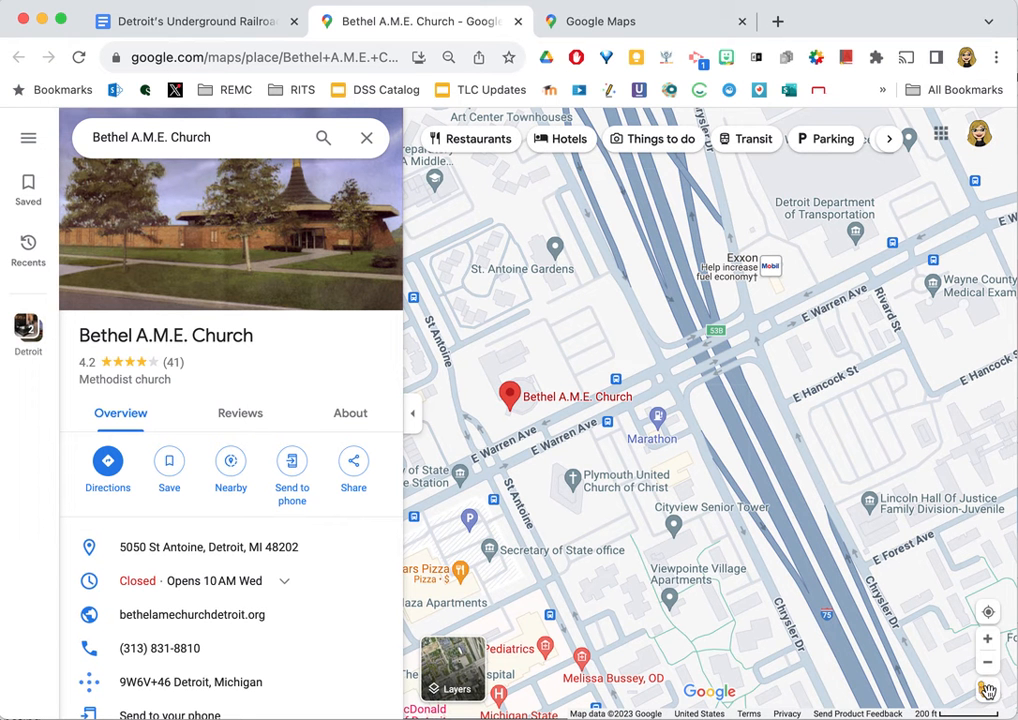
{"action": "mouse_move", "coordinate": [985, 690]}
{"action": "left_click_drag", "start_coordinate": [985, 690], "coordinate": [525, 400]}
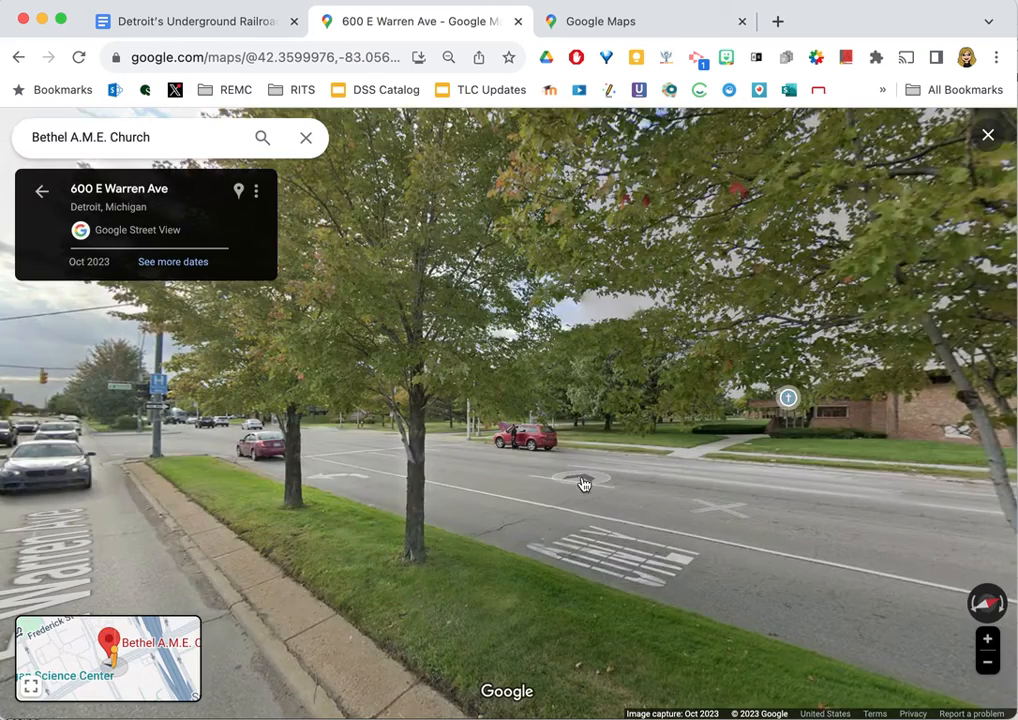
Look around in all directions in Street View from E Warren Ave to examine the church and its surroundings
{"action": "left_click_drag", "start_coordinate": [584, 484], "coordinate": [851, 453]}
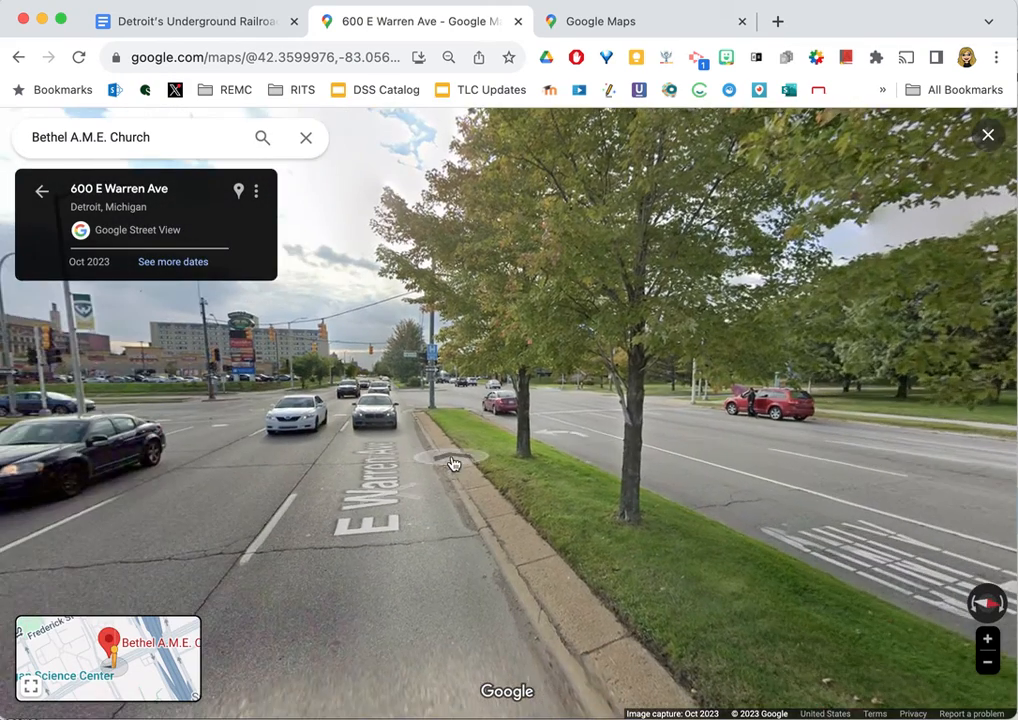
{"action": "left_click_drag", "start_coordinate": [425, 461], "coordinate": [765, 412]}
{"action": "left_click_drag", "start_coordinate": [390, 418], "coordinate": [579, 404]}
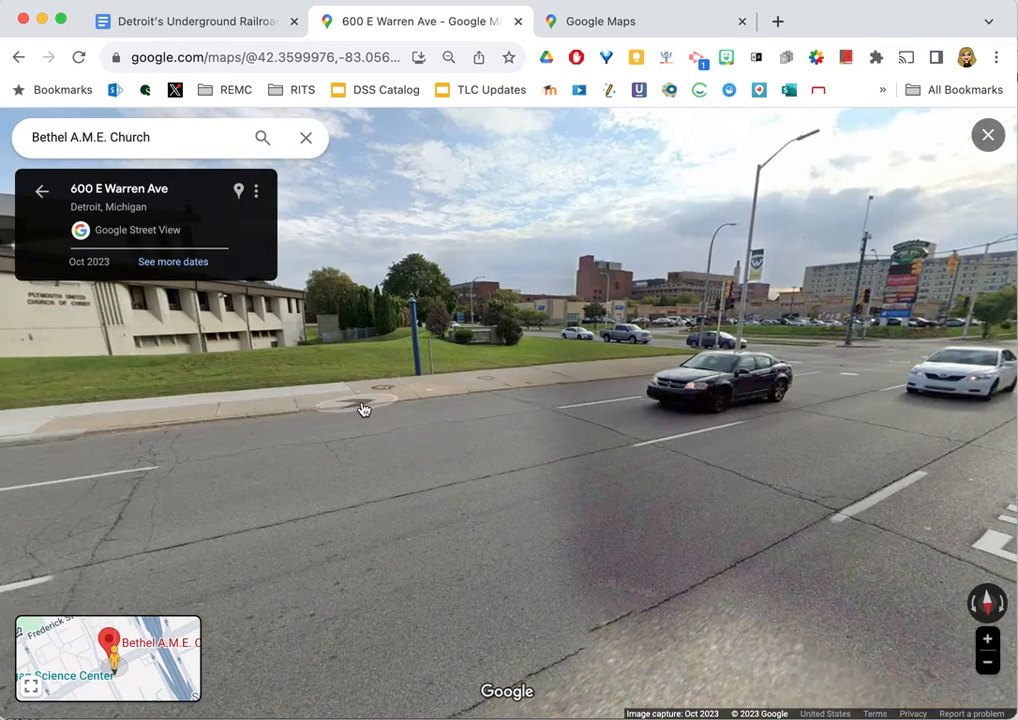
{"action": "left_click_drag", "start_coordinate": [364, 409], "coordinate": [559, 400]}
{"action": "left_click", "coordinate": [455, 408]}
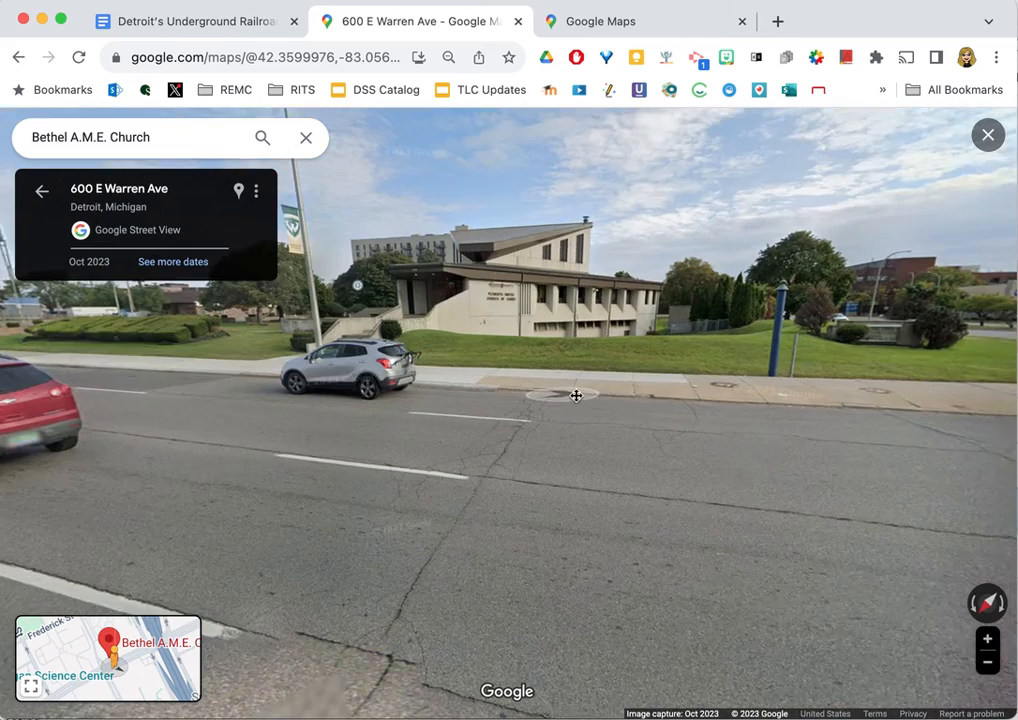
{"action": "left_click_drag", "start_coordinate": [390, 415], "coordinate": [292, 417]}
{"action": "left_click_drag", "start_coordinate": [559, 402], "coordinate": [329, 402]}
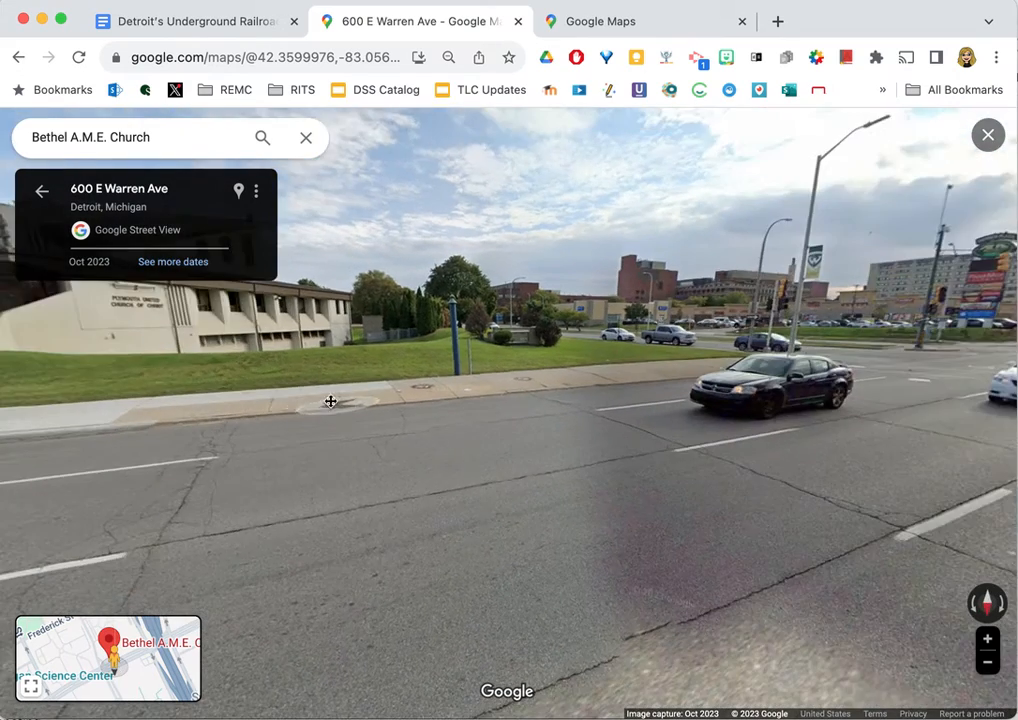
{"action": "left_click_drag", "start_coordinate": [541, 402], "coordinate": [342, 409]}
{"action": "left_click_drag", "start_coordinate": [652, 427], "coordinate": [418, 427]}
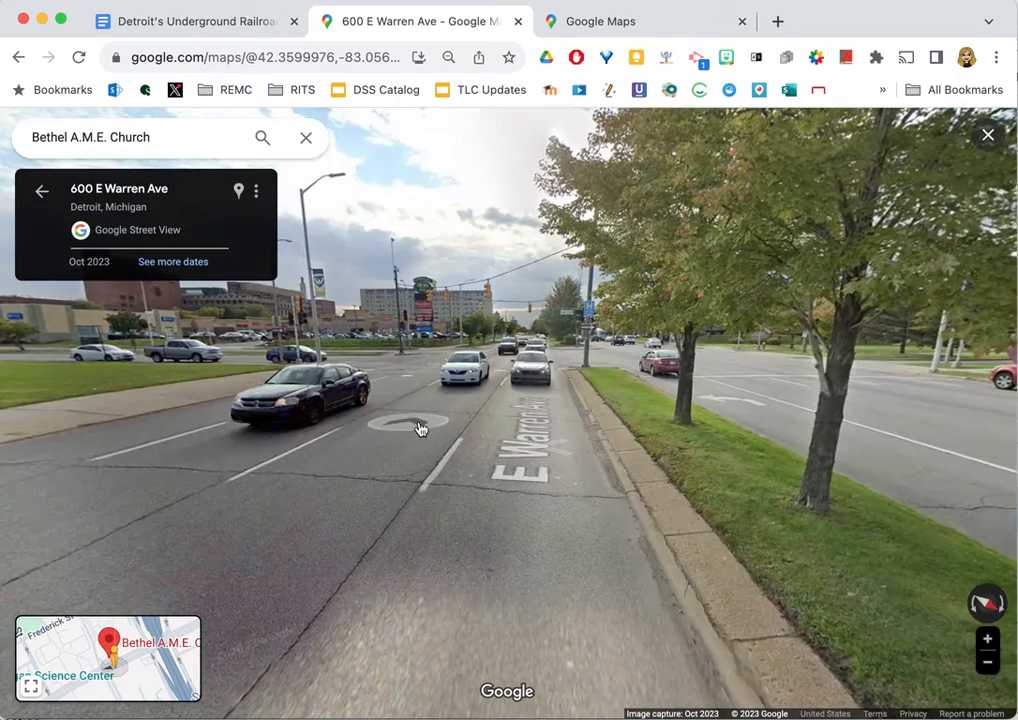
{"action": "left_click_drag", "start_coordinate": [608, 427], "coordinate": [511, 425]}
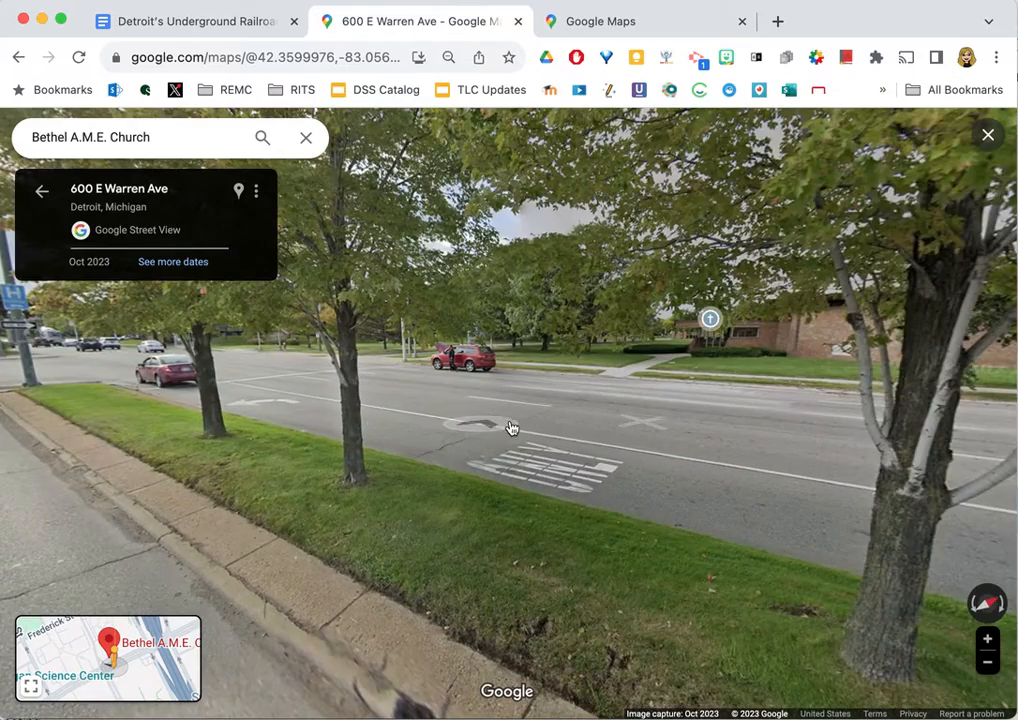
{"action": "left_click_drag", "start_coordinate": [682, 413], "coordinate": [530, 410]}
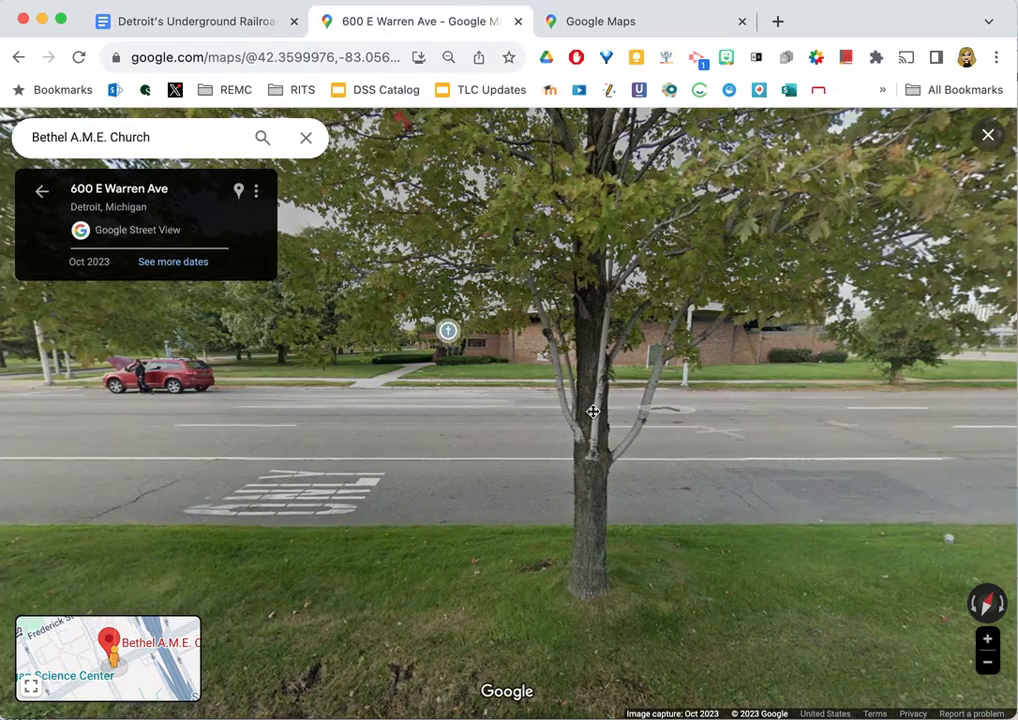
{"action": "left_click_drag", "start_coordinate": [593, 411], "coordinate": [445, 411]}
{"action": "left_click_drag", "start_coordinate": [650, 410], "coordinate": [434, 411]}
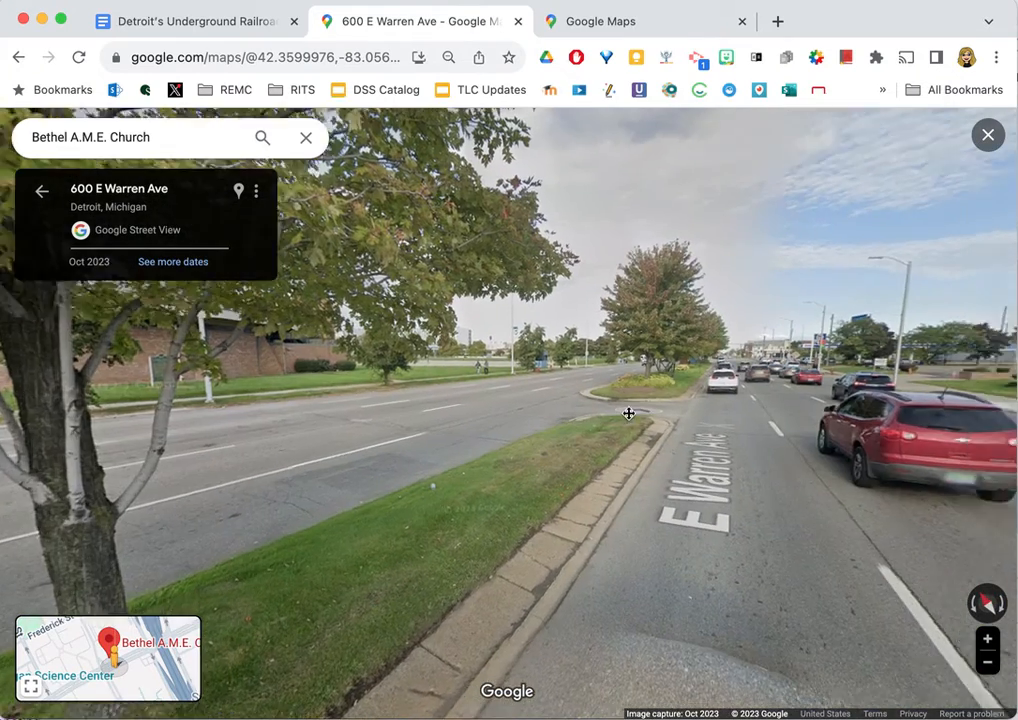
{"action": "left_click_drag", "start_coordinate": [629, 414], "coordinate": [440, 422]}
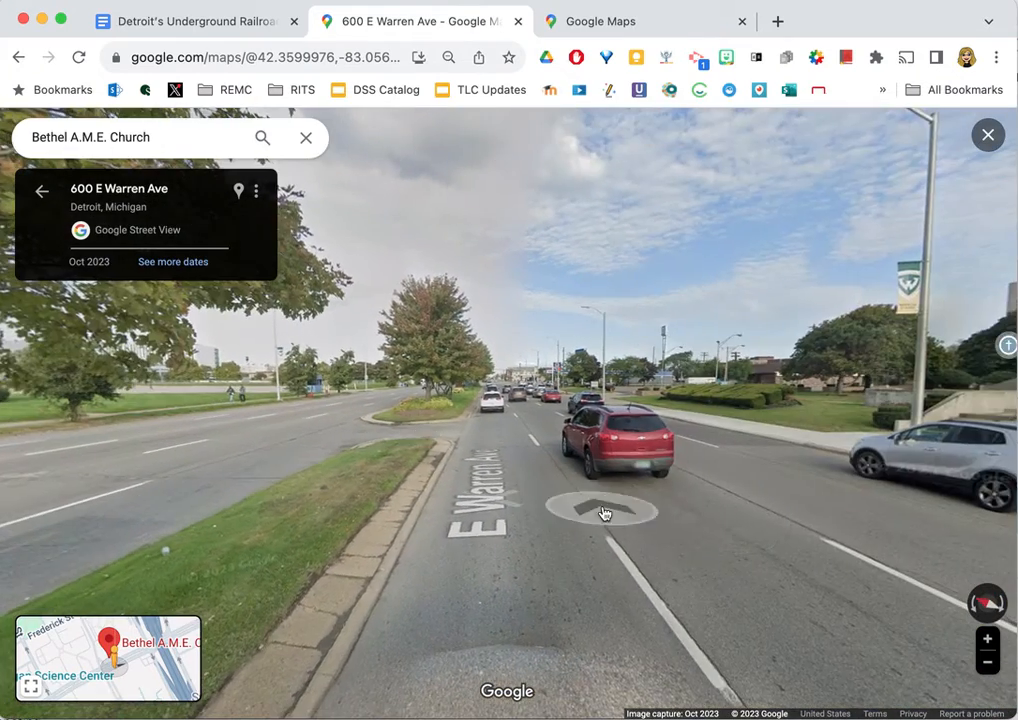
{"action": "left_click_drag", "start_coordinate": [688, 526], "coordinate": [474, 525]}
{"action": "left_click_drag", "start_coordinate": [652, 495], "coordinate": [557, 495]}
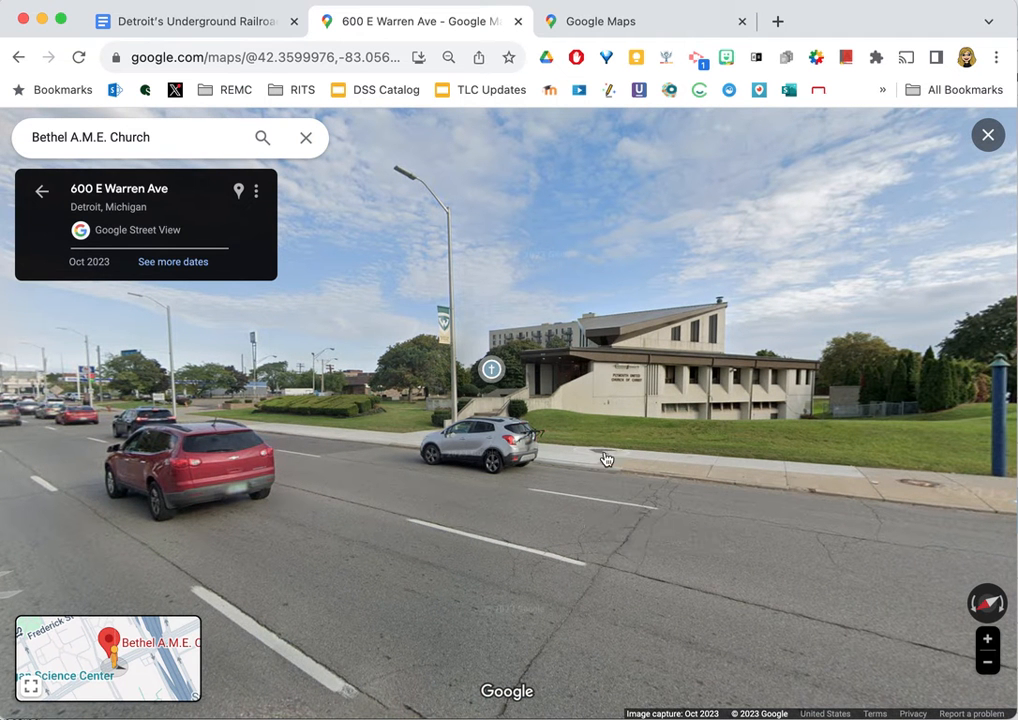
Switch back to the Google Docs document on Detroit's Underground Railroad sites and close the map preview beside it
{"action": "left_click", "coordinate": [170, 22]}
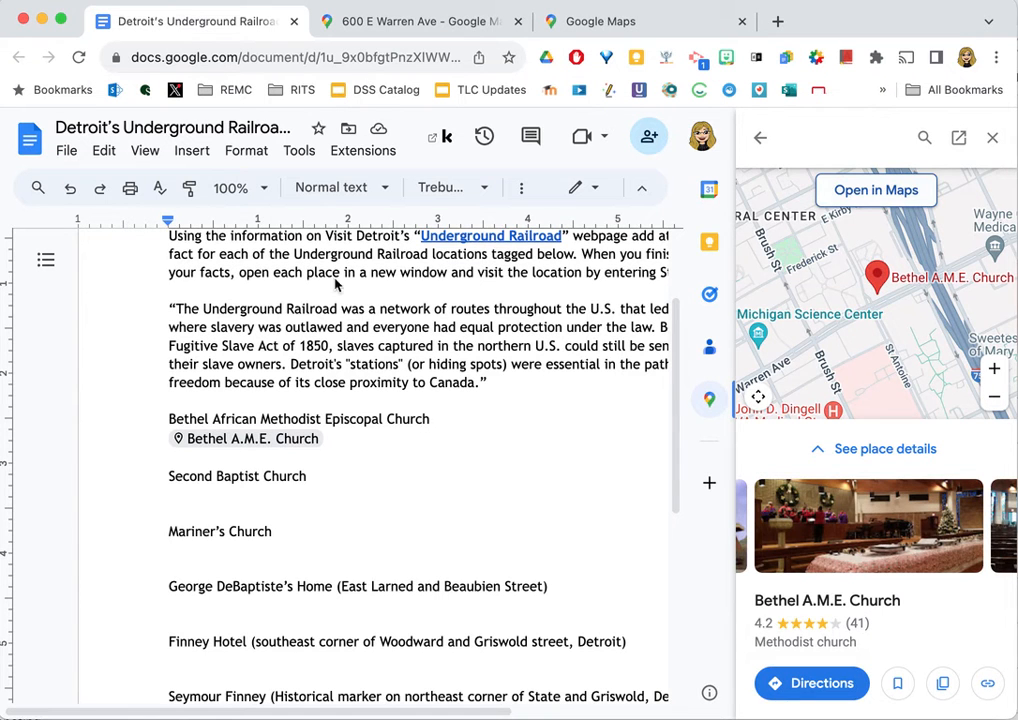
{"action": "left_click", "coordinate": [990, 137]}
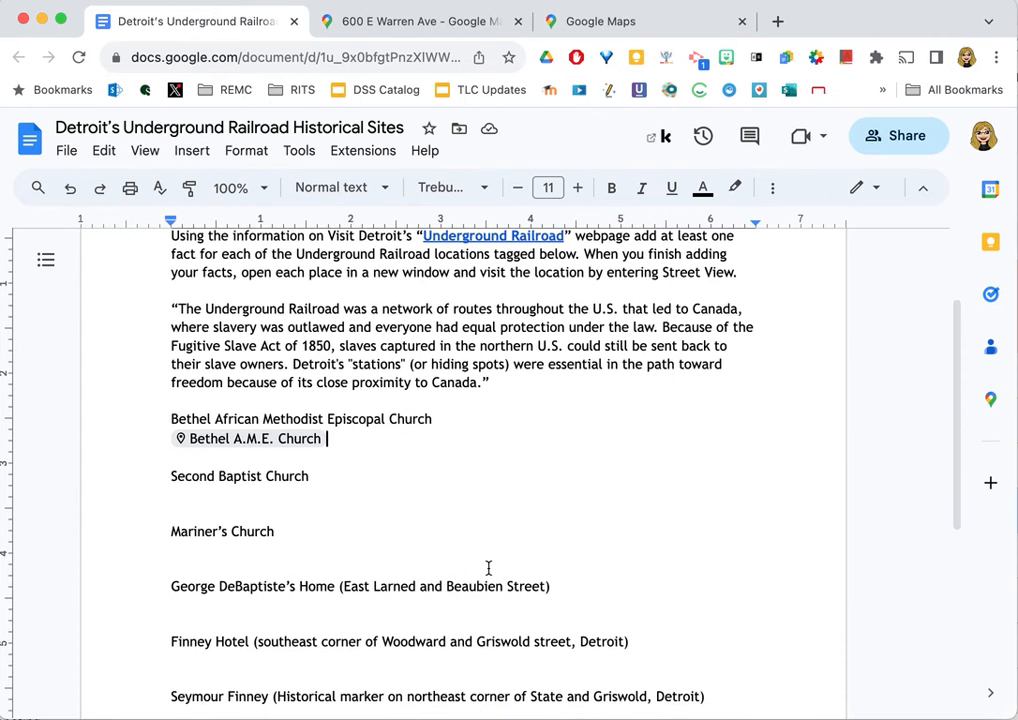
{"action": "scroll", "coordinate": [480, 545], "scroll_direction": "down", "scroll_amount": 5}
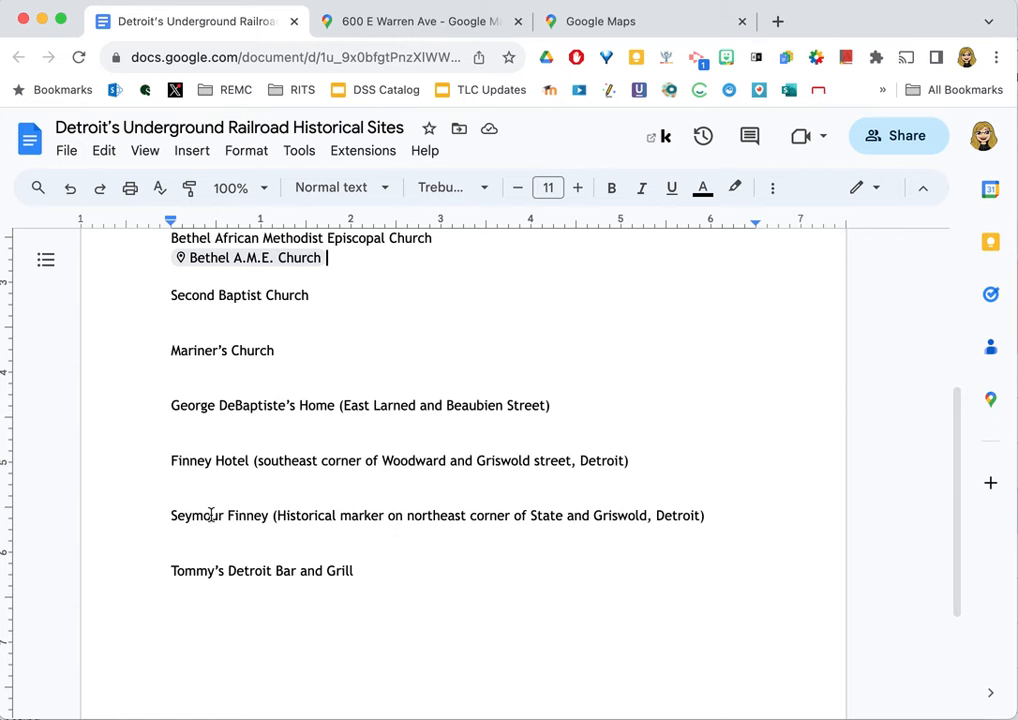
Start a place smart chip on the blank line below the Seymour Finney entry
{"action": "left_click", "coordinate": [181, 531]}
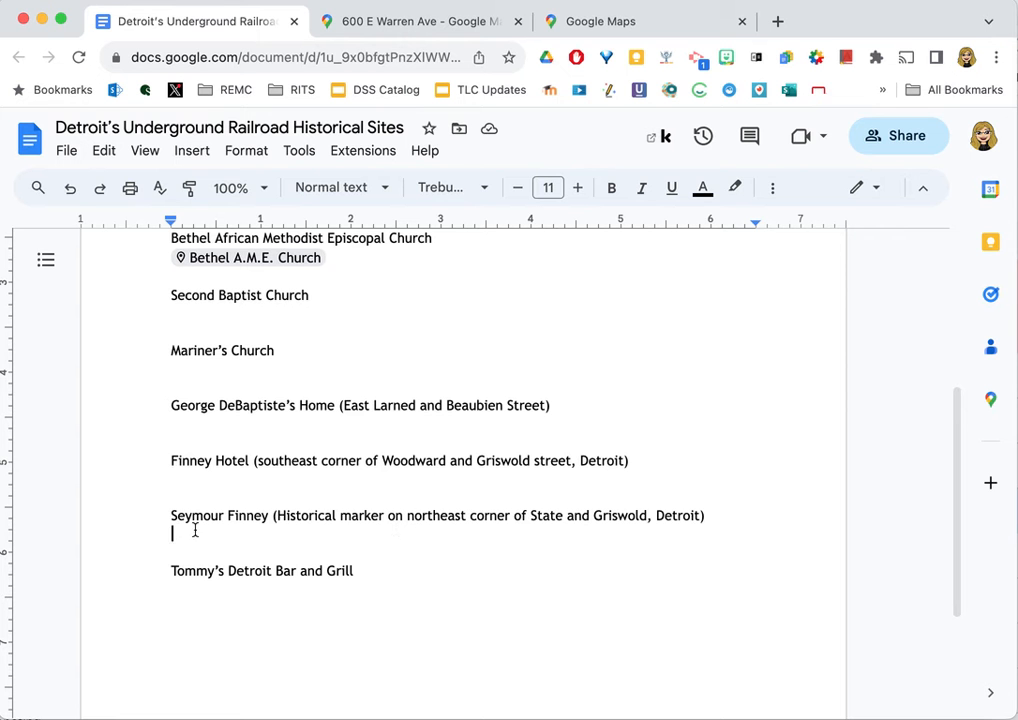
{"action": "left_click", "coordinate": [193, 152]}
{"action": "mouse_move", "coordinate": [248, 370]}
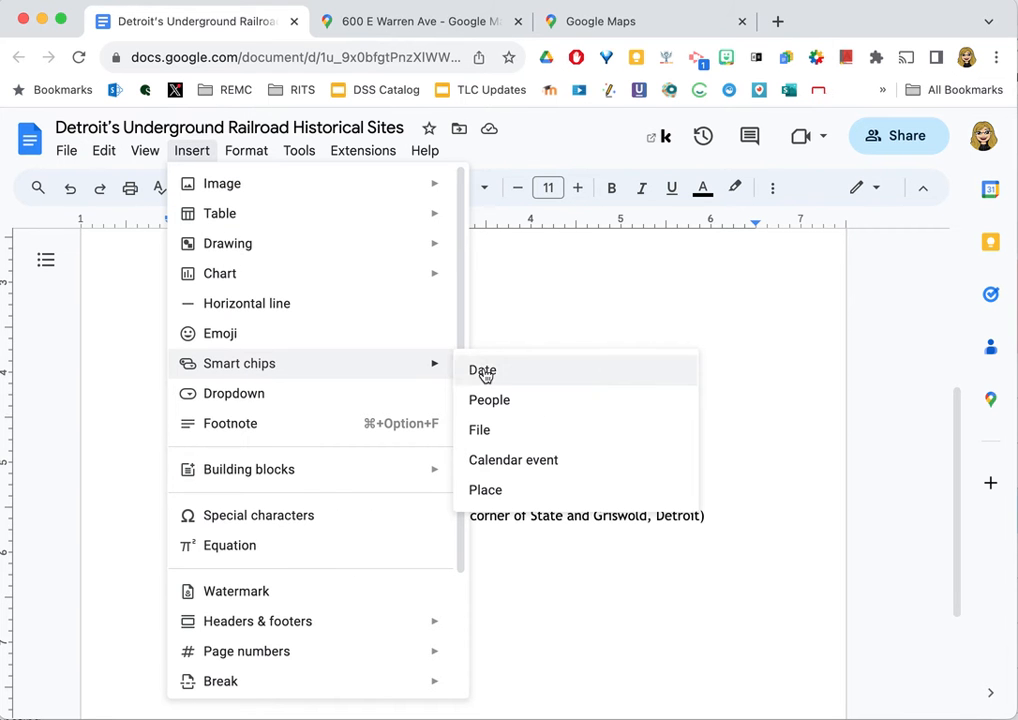
{"action": "left_click", "coordinate": [490, 488]}
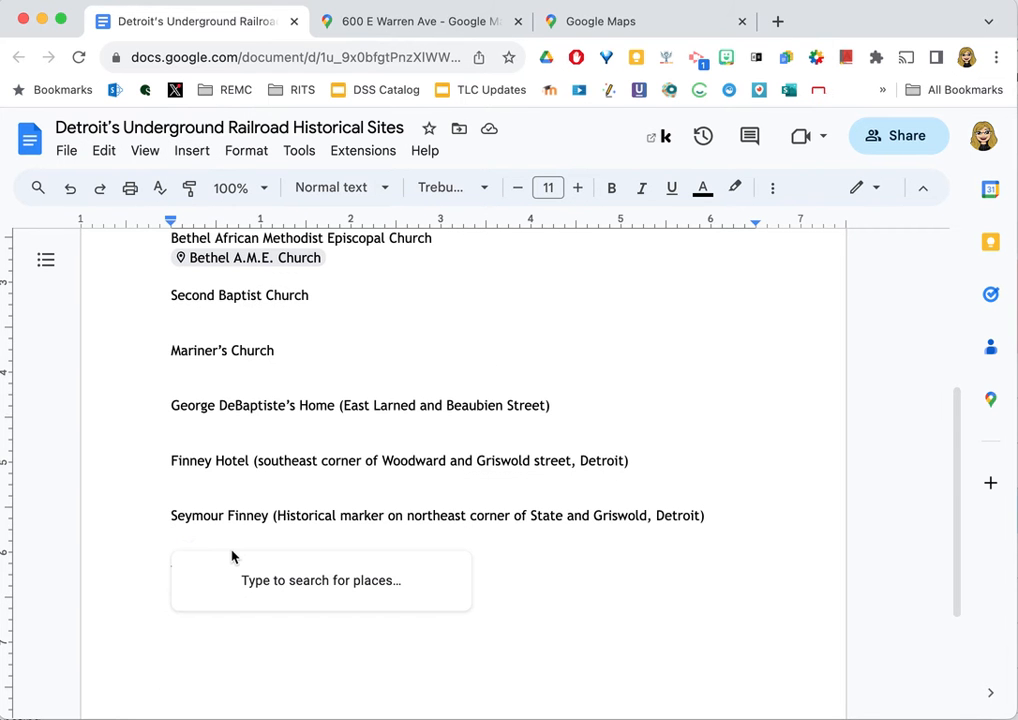
Try to find the intersection by searching places for "State St. & Gris", and clear the search text
{"action": "type", "text": "Sta"}
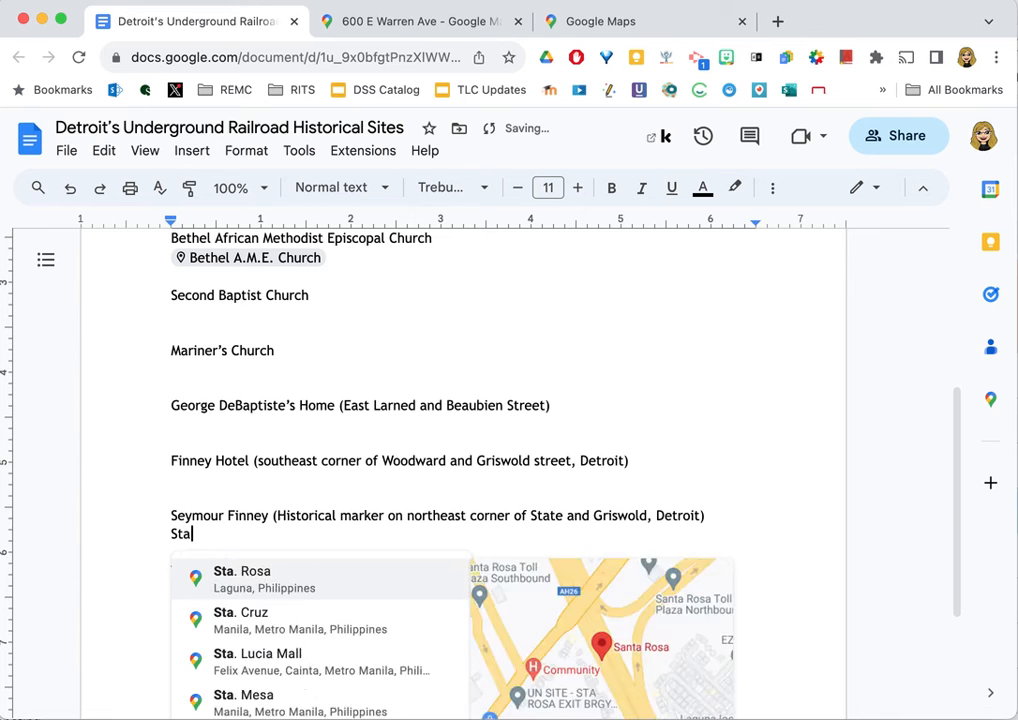
{"action": "type", "text": "te St. "}
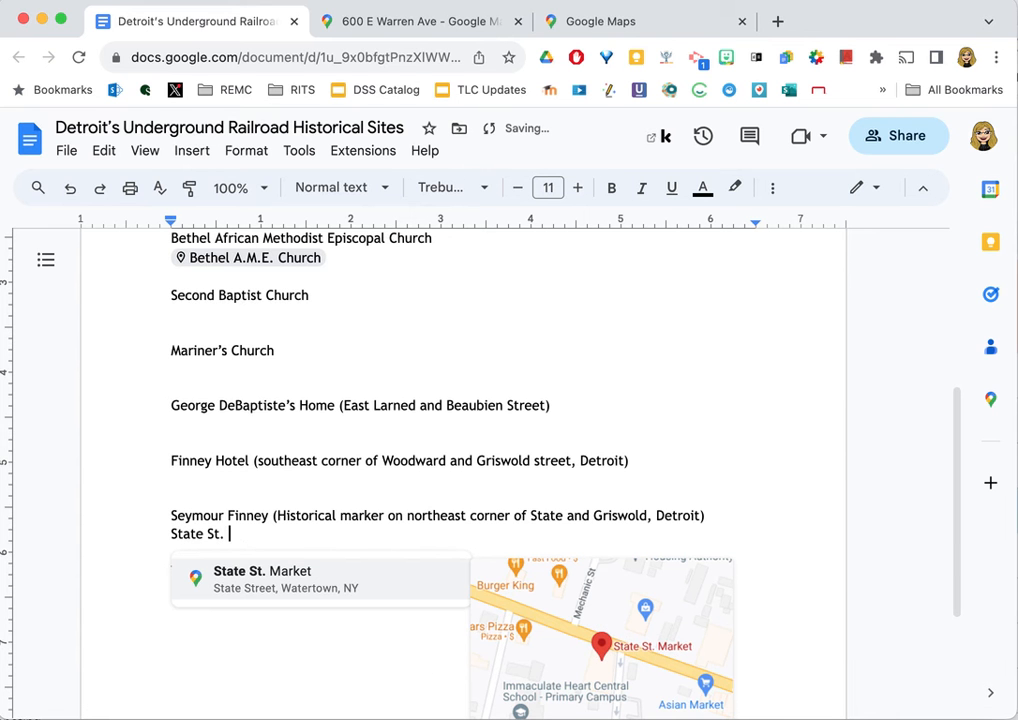
{"action": "type", "text": "& G"}
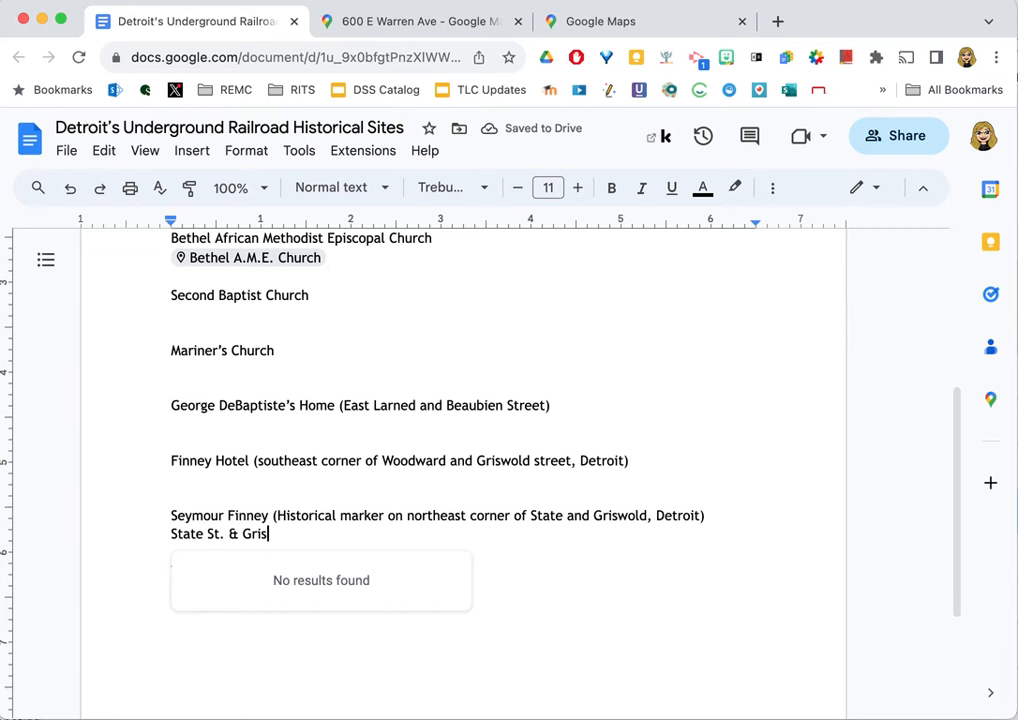
{"action": "key", "text": "BackSpace"}
{"action": "key", "text": "BackSpace"}
{"action": "key", "text": "BackSpace"}
{"action": "key", "text": "BackSpace"}
{"action": "key", "text": "BackSpace"}
{"action": "key", "text": "BackSpace"}
{"action": "key", "text": "BackSpace"}
{"action": "key", "text": "BackSpace"}
{"action": "key", "text": "BackSpace"}
{"action": "key", "text": "BackSpace"}
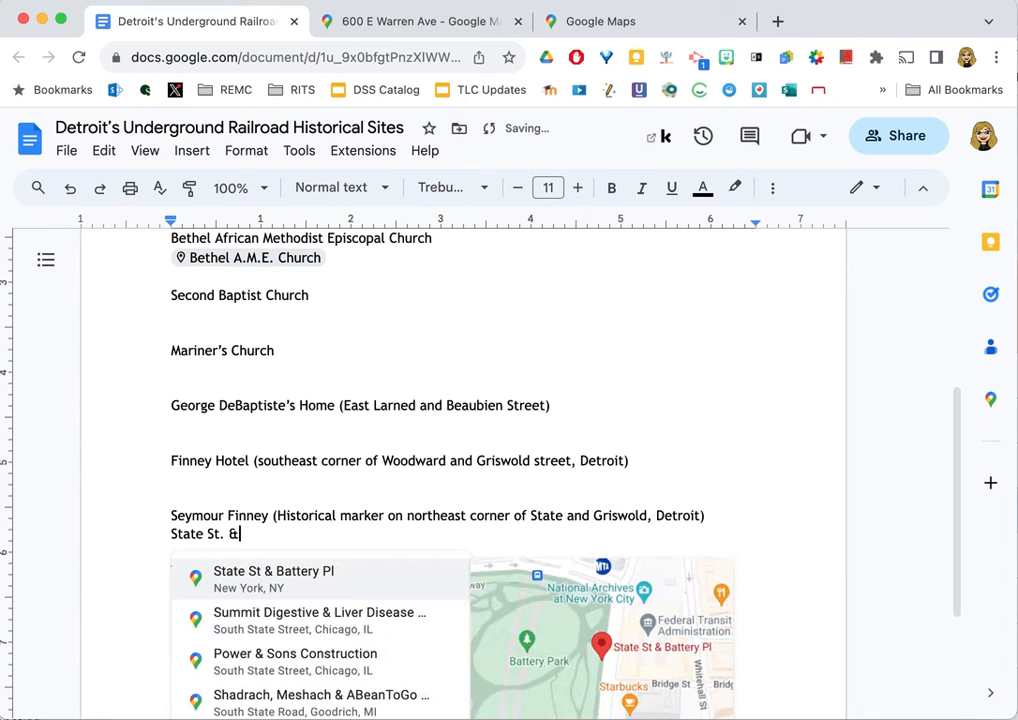
{"action": "key", "text": "BackSpace"}
{"action": "key", "text": "BackSpace"}
{"action": "key", "text": "BackSpace"}
{"action": "key", "text": "BackSpace"}
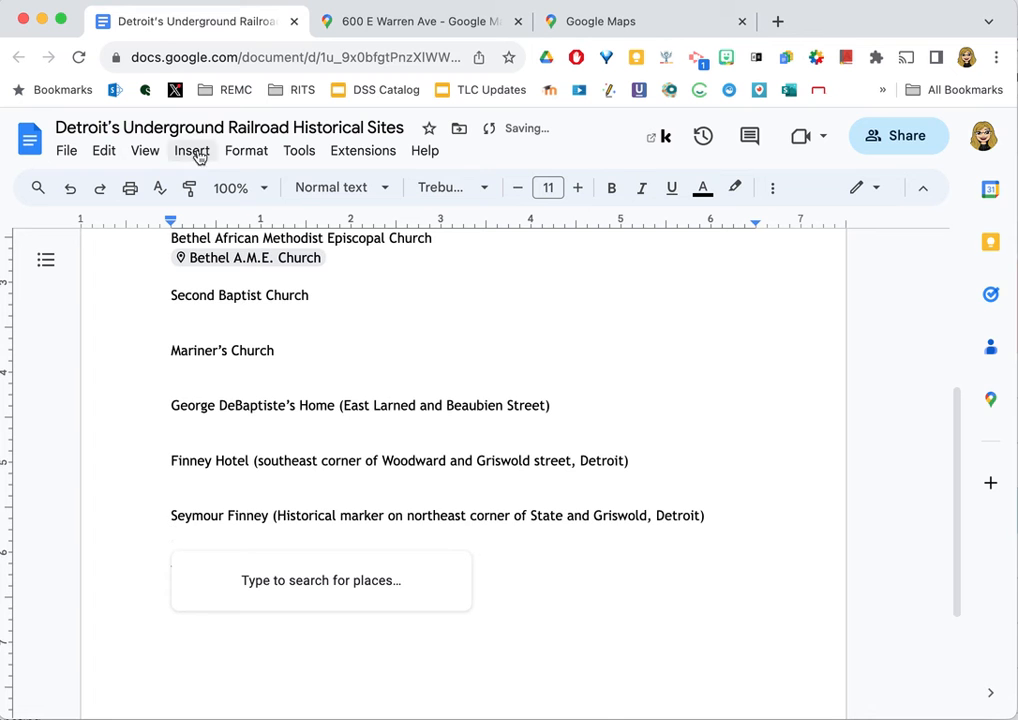
Switch to Google Maps, leave Street View and the Bethel A.M.E. Church result, and find State St & Griswold Street, Detroit, MI
{"action": "left_click", "coordinate": [420, 24]}
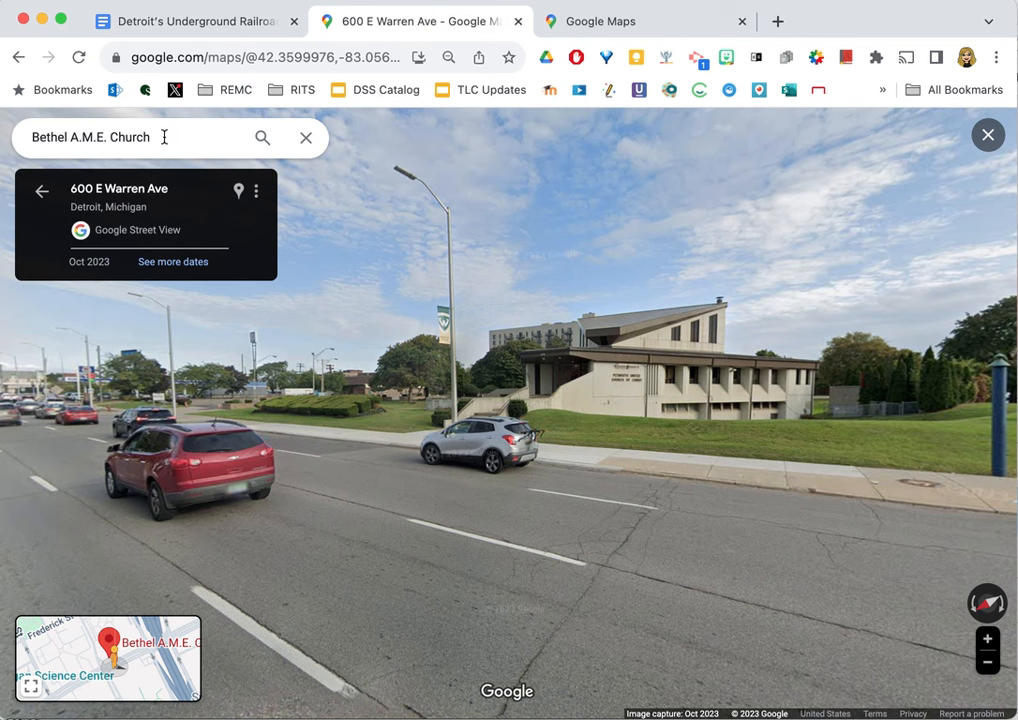
{"action": "left_click", "coordinate": [988, 134]}
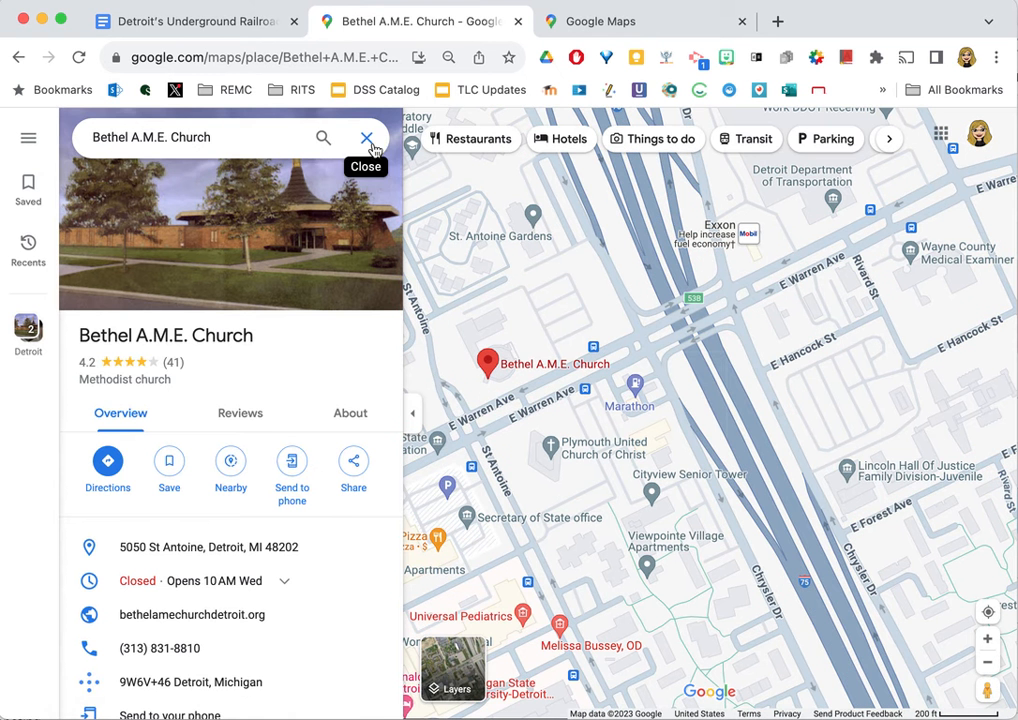
{"action": "left_click", "coordinate": [366, 137]}
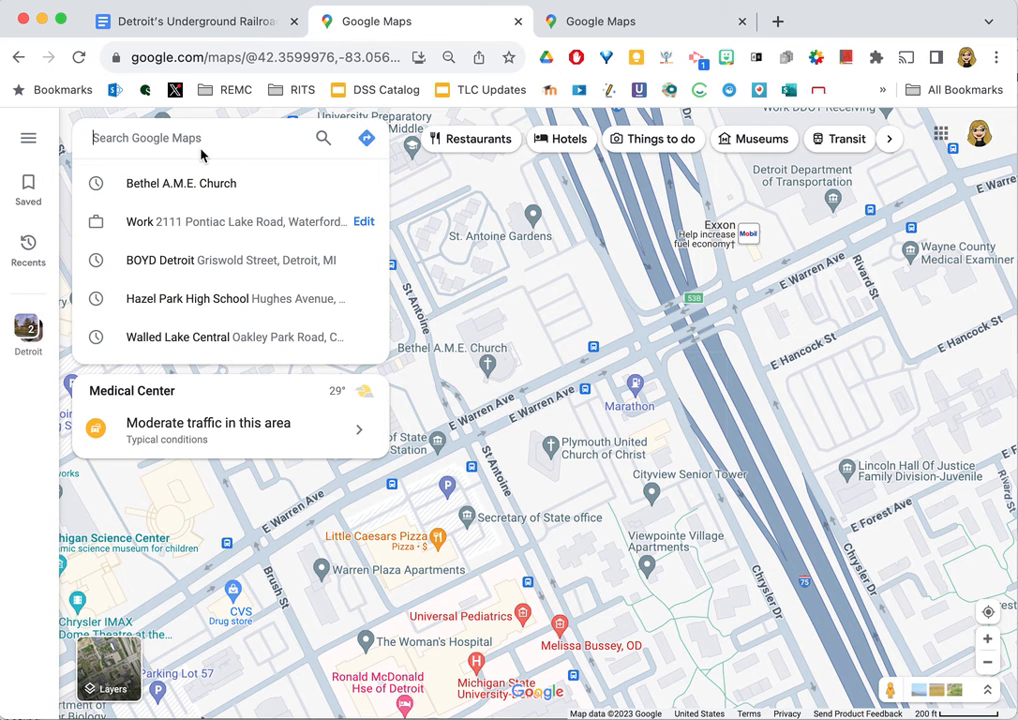
{"action": "type", "text": "State "}
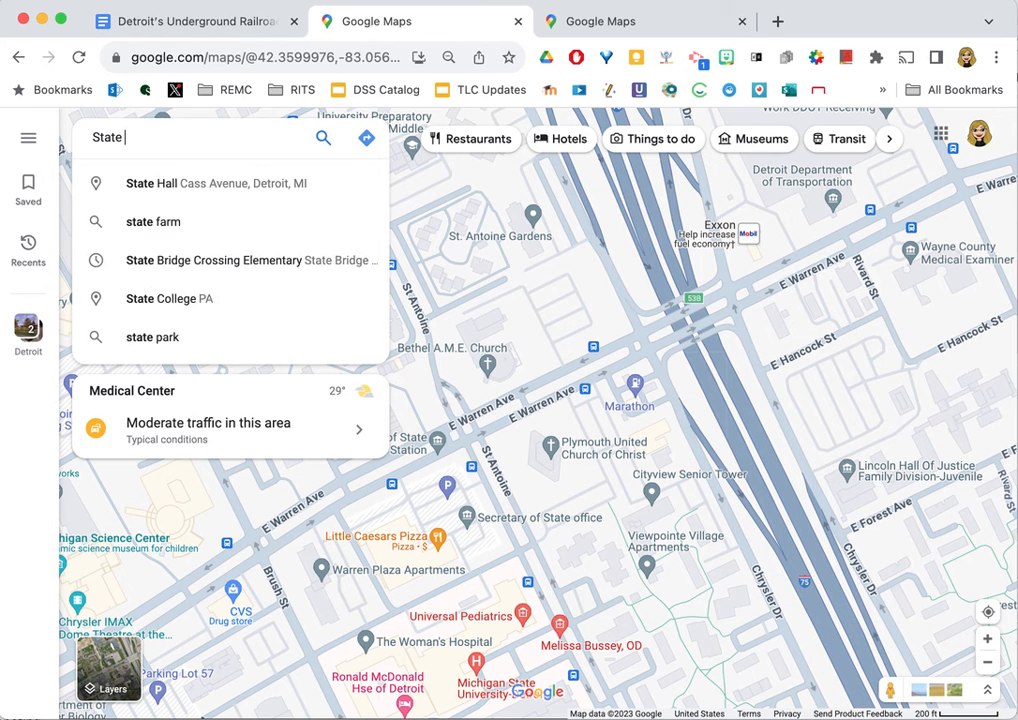
{"action": "type", "text": "St. & Gri"}
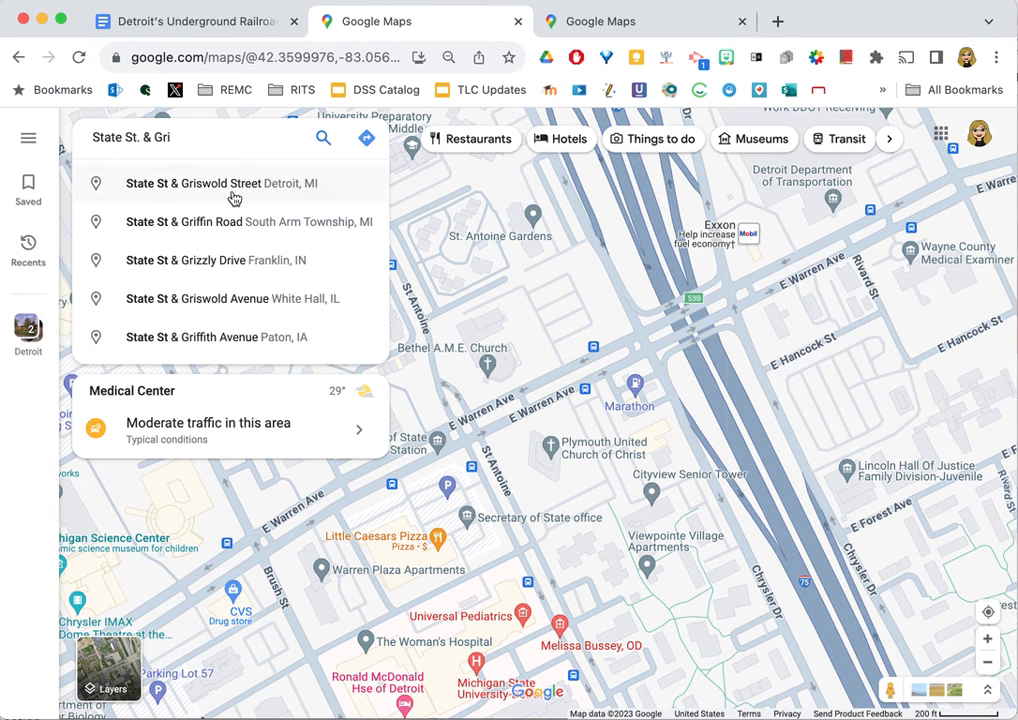
{"action": "left_click", "coordinate": [238, 186]}
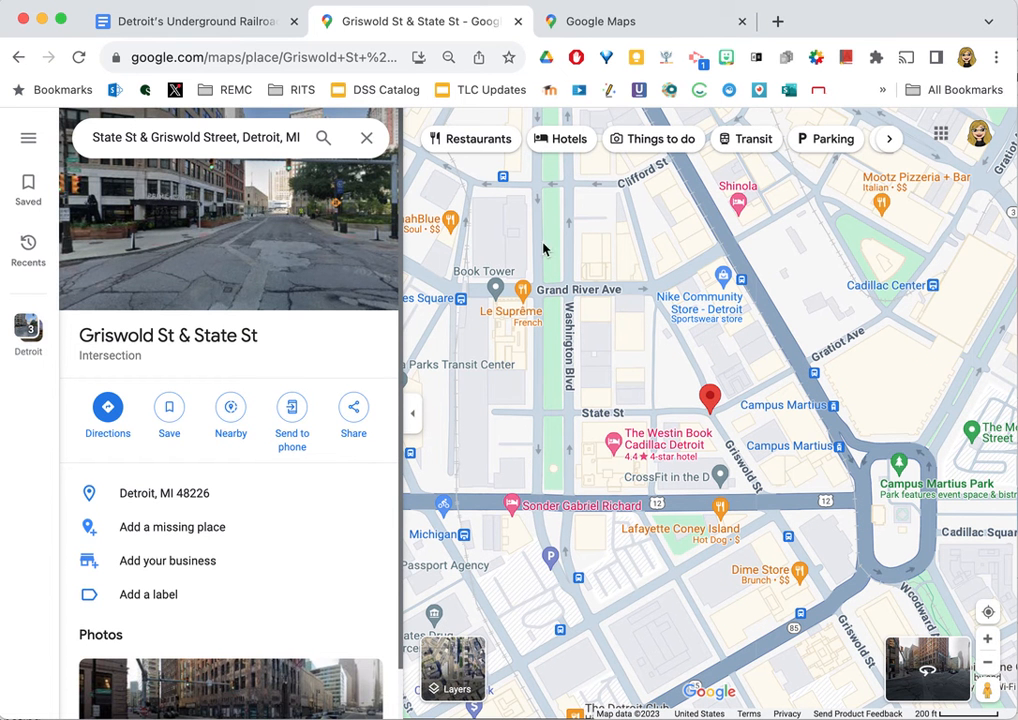
Copy the intersection's Google Maps link and paste it below the Seymour Finney entry in the document, converting it to a place chip
{"action": "left_click", "coordinate": [286, 55]}
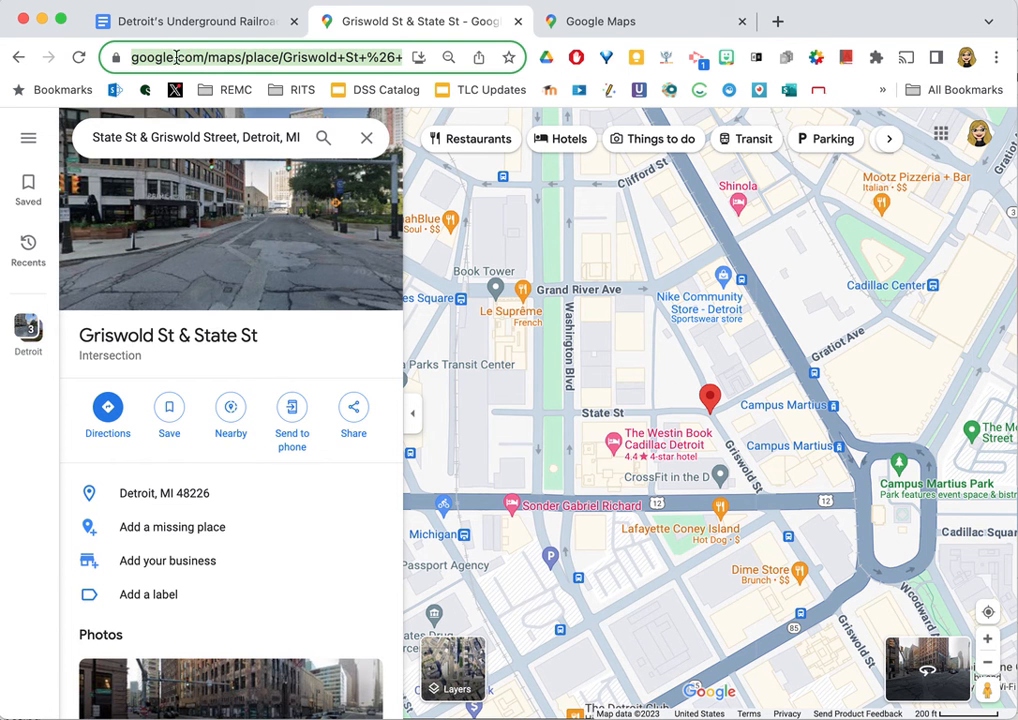
{"action": "left_click", "coordinate": [207, 20]}
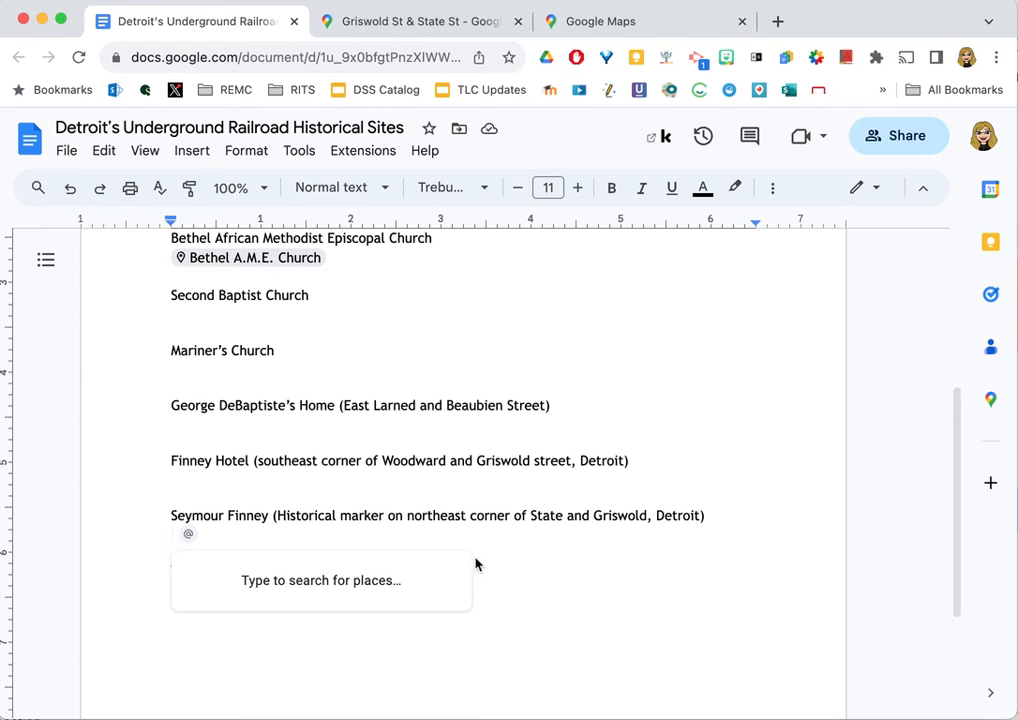
{"action": "key", "text": "super+v"}
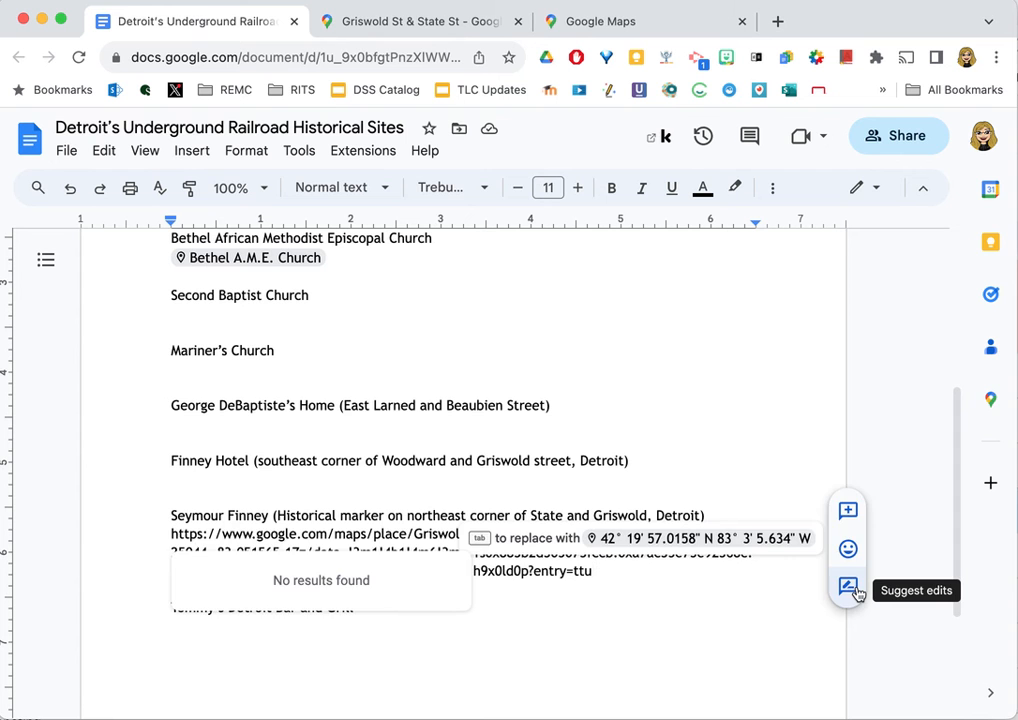
{"action": "key", "text": "Tab"}
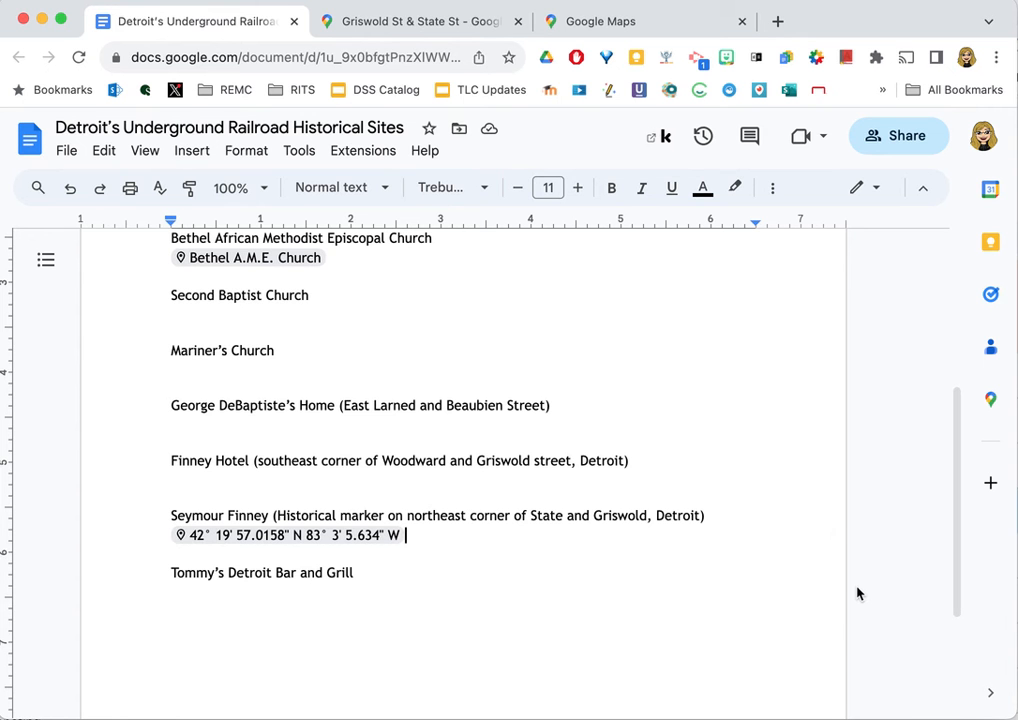
Preview the Seymour Finney place chip's map beside the document and open the location in full Google Maps
{"action": "scroll", "coordinate": [523, 570], "scroll_direction": "down", "scroll_amount": 4}
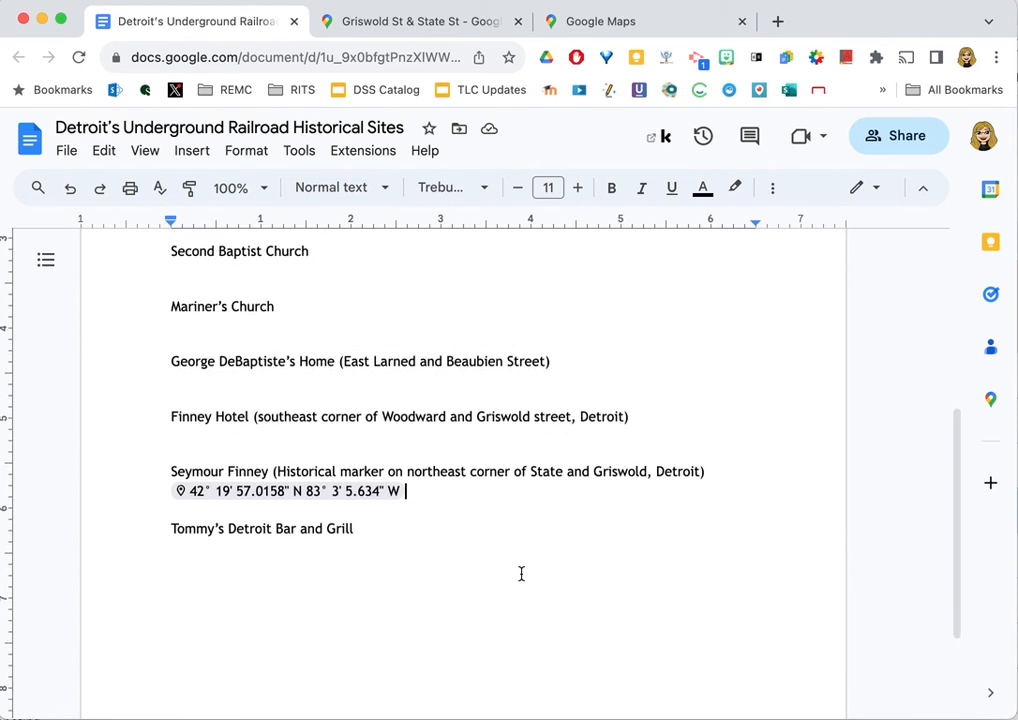
{"action": "mouse_move", "coordinate": [296, 366]}
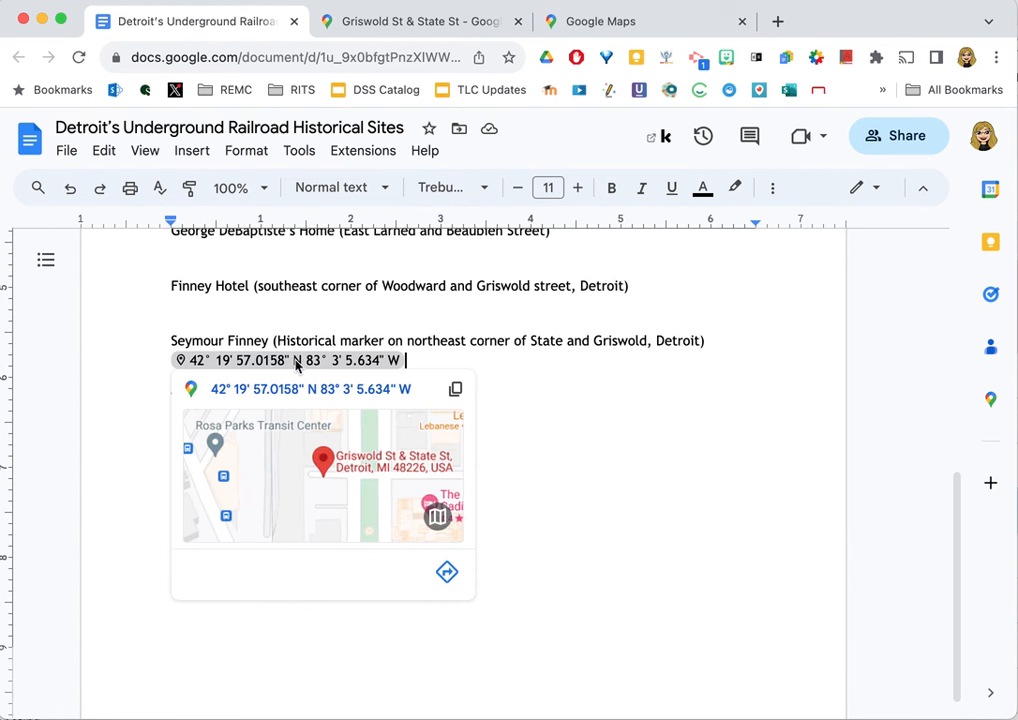
{"action": "left_click", "coordinate": [278, 491]}
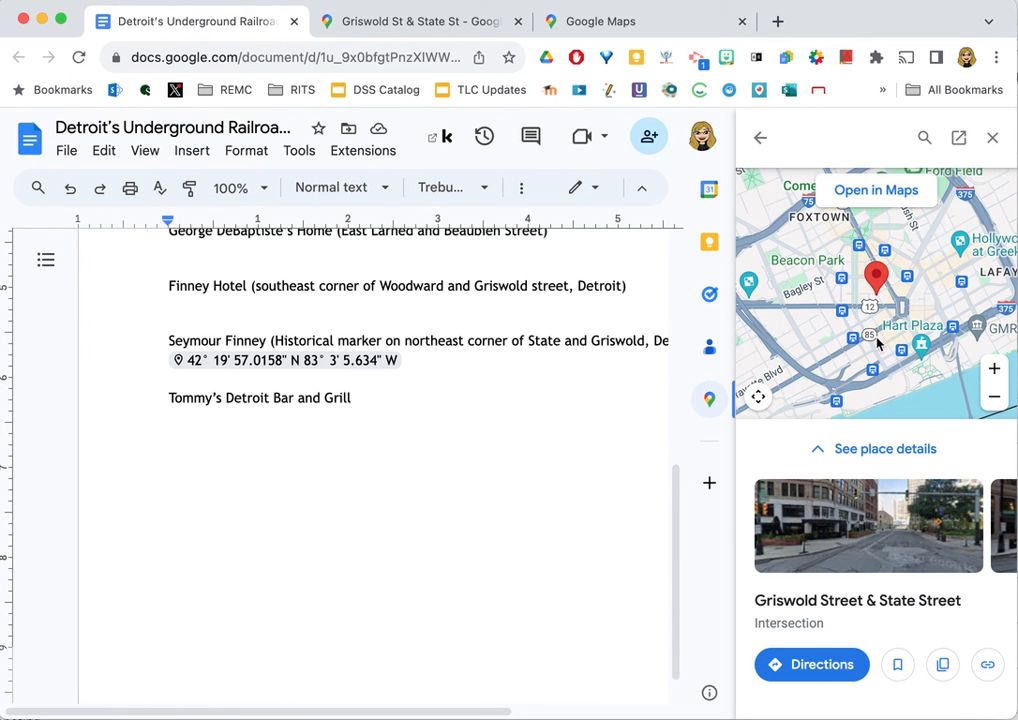
{"action": "left_click", "coordinate": [877, 192]}
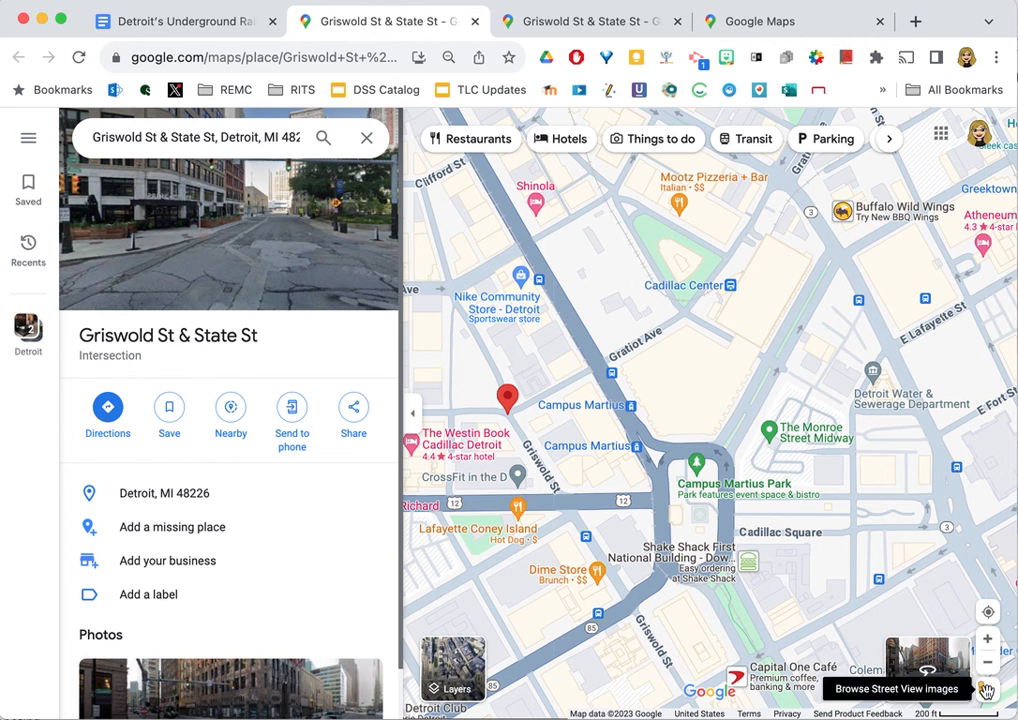
Enter Street View on Griswold St at the State St intersection and look around to the plaza across the street
{"action": "left_click_drag", "start_coordinate": [922, 638], "coordinate": [504, 352]}
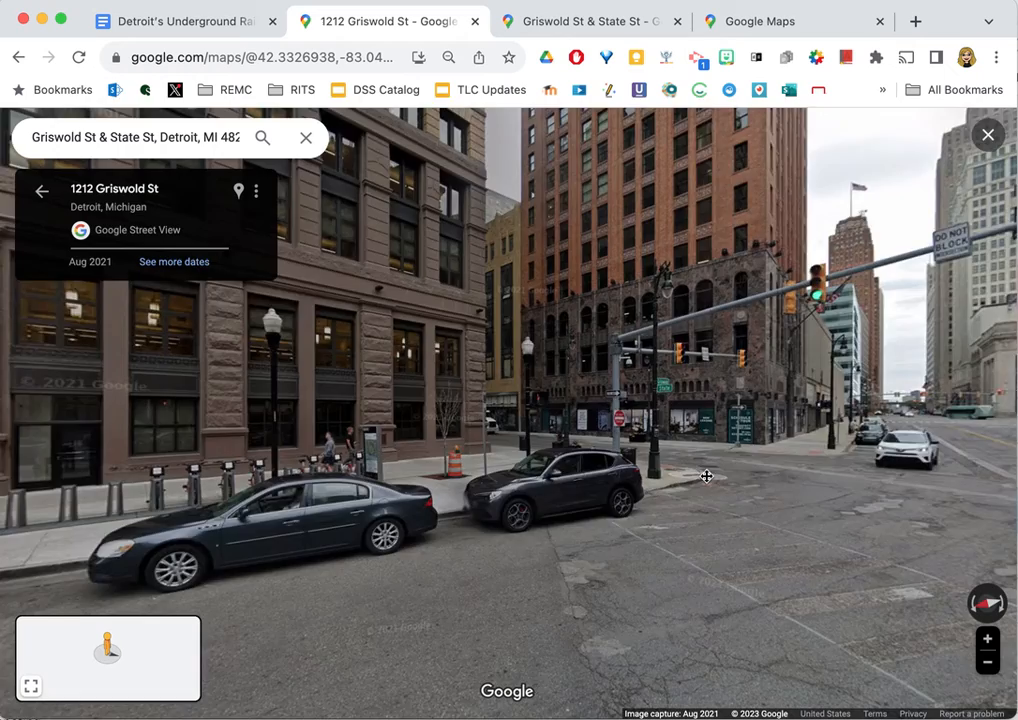
{"action": "left_click_drag", "start_coordinate": [707, 475], "coordinate": [318, 470]}
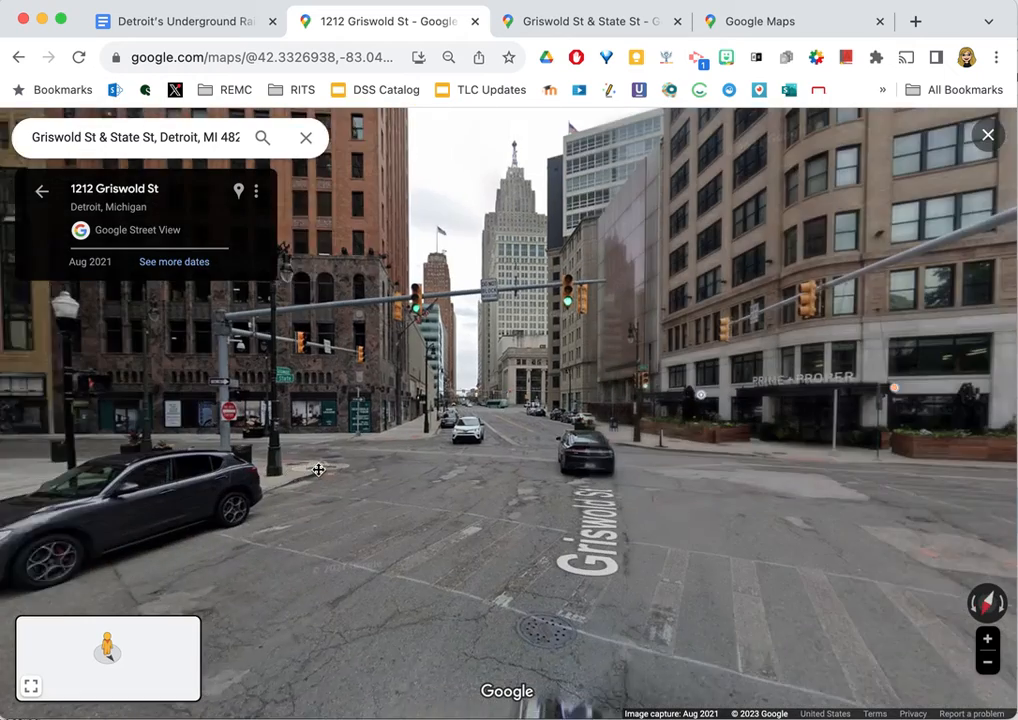
{"action": "left_click_drag", "start_coordinate": [680, 501], "coordinate": [432, 486]}
{"action": "left_click_drag", "start_coordinate": [848, 517], "coordinate": [493, 518]}
{"action": "left_click_drag", "start_coordinate": [660, 508], "coordinate": [468, 513]}
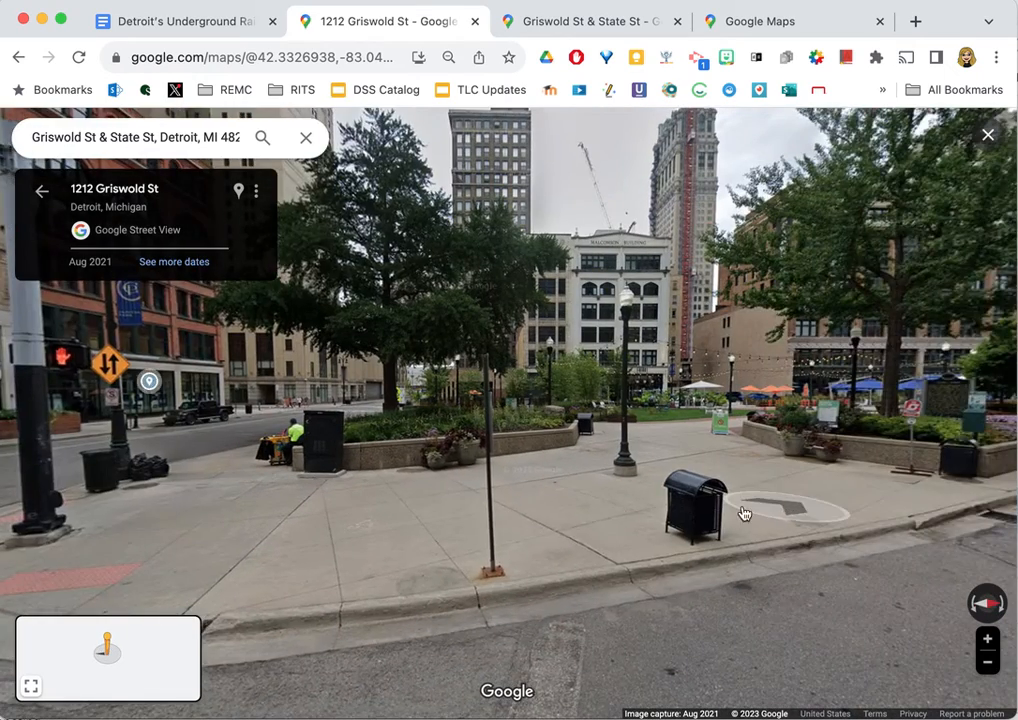
{"action": "left_click_drag", "start_coordinate": [743, 513], "coordinate": [634, 506]}
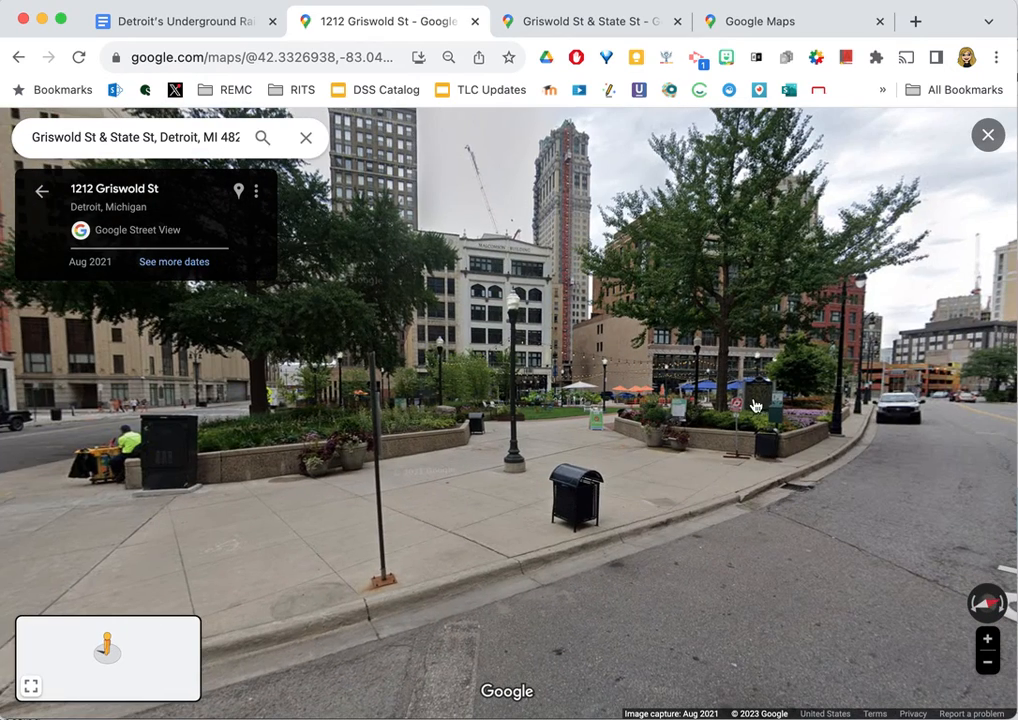
Move along Griswold St in Street View to examine the marker beside the plaza, and close that Maps tab to return to the document
{"action": "left_click", "coordinate": [909, 509]}
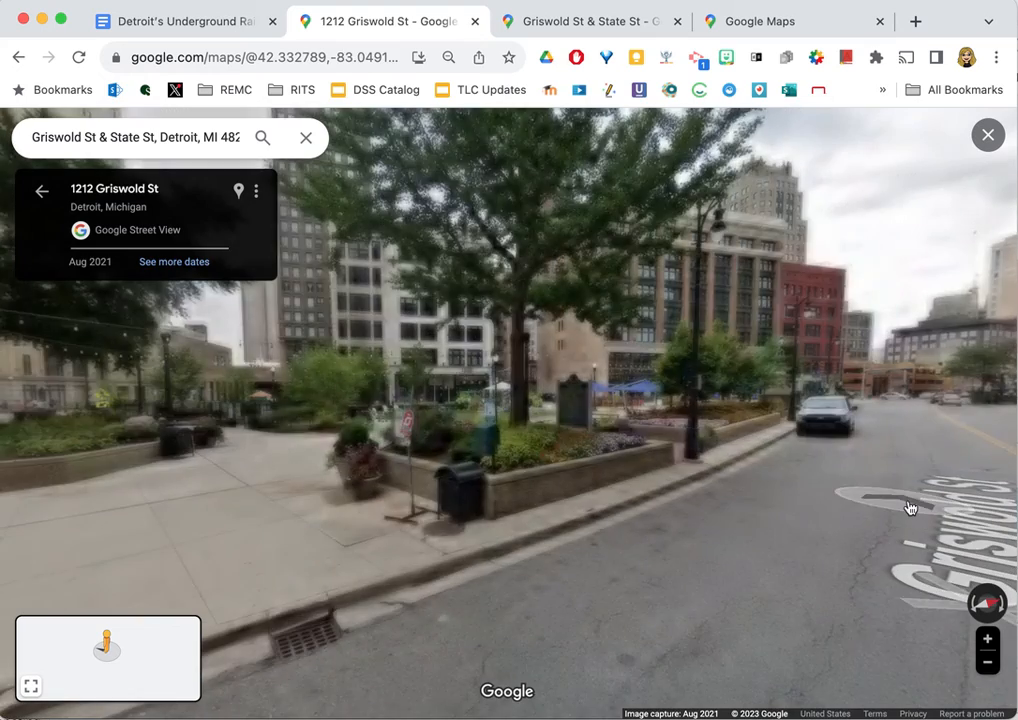
{"action": "left_click", "coordinate": [909, 507]}
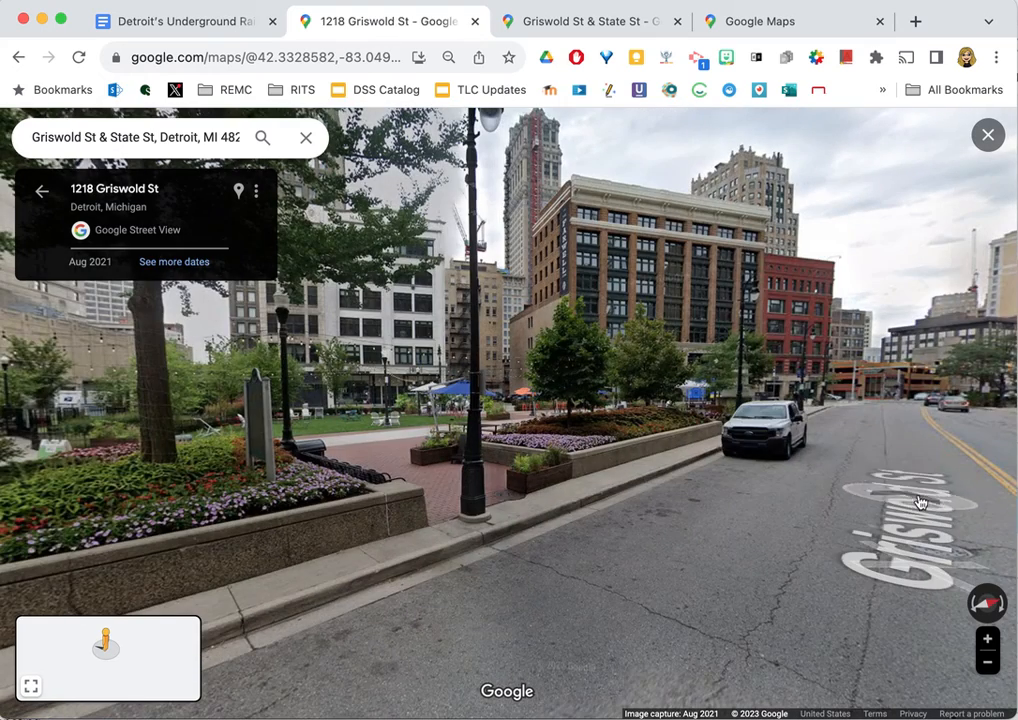
{"action": "left_click", "coordinate": [930, 488]}
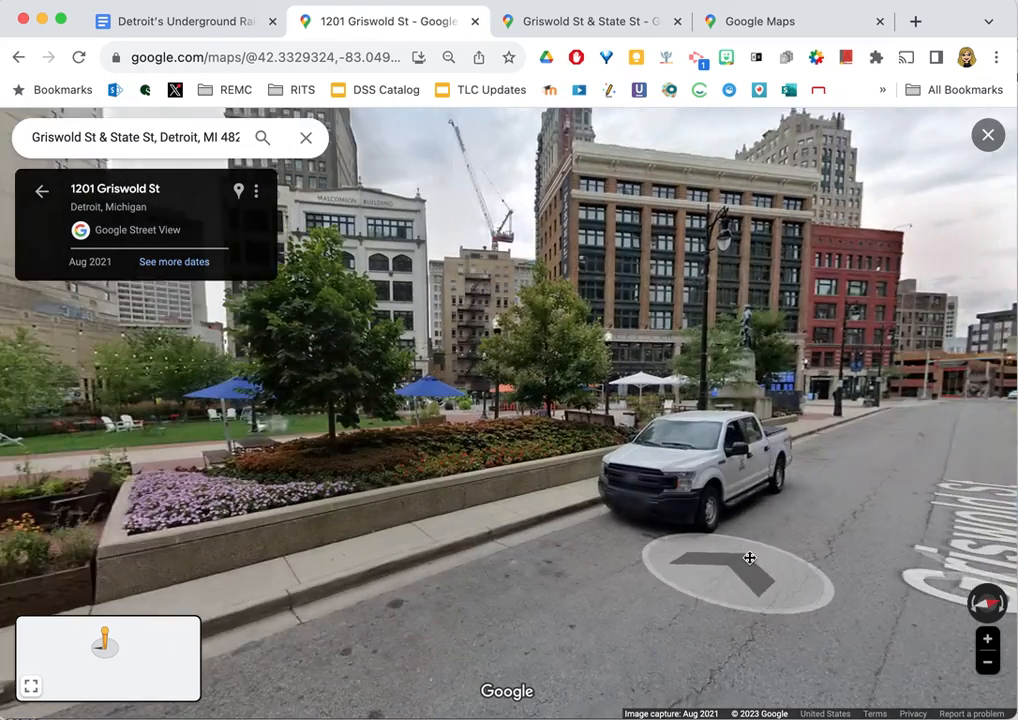
{"action": "left_click_drag", "start_coordinate": [750, 558], "coordinate": [1000, 575]}
{"action": "left_click_drag", "start_coordinate": [604, 571], "coordinate": [956, 526]}
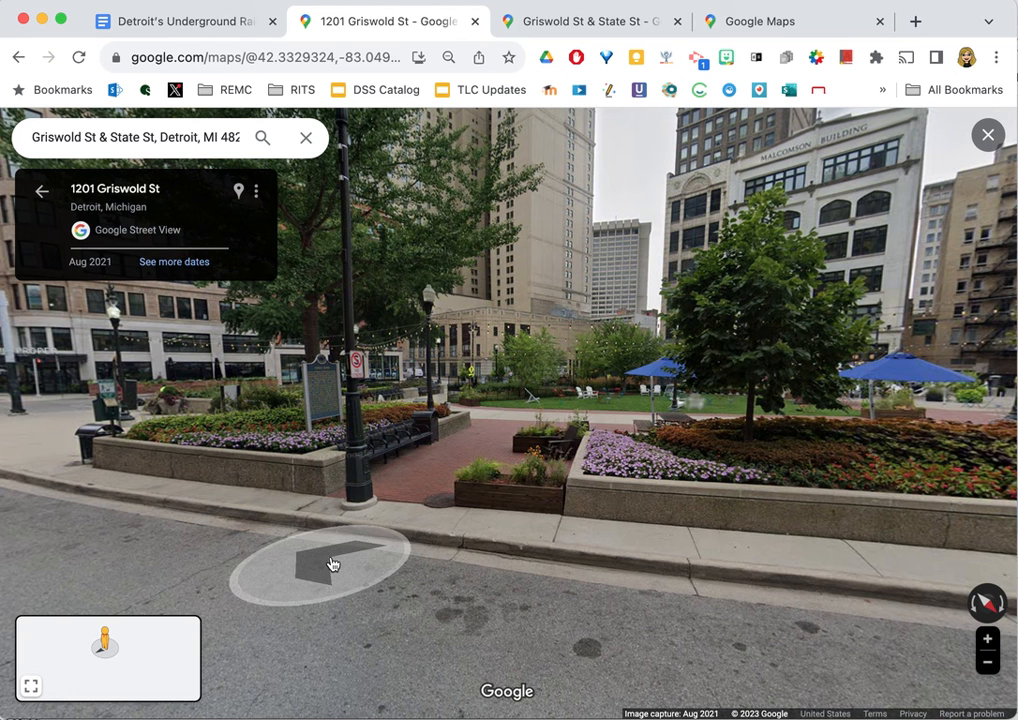
{"action": "left_click", "coordinate": [474, 22]}
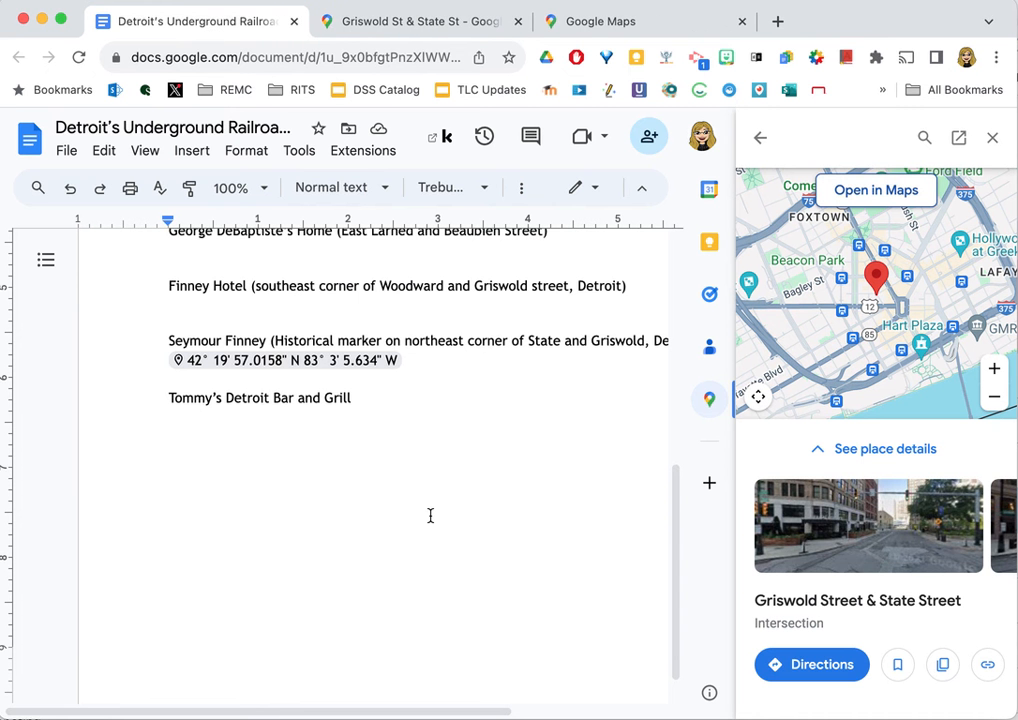